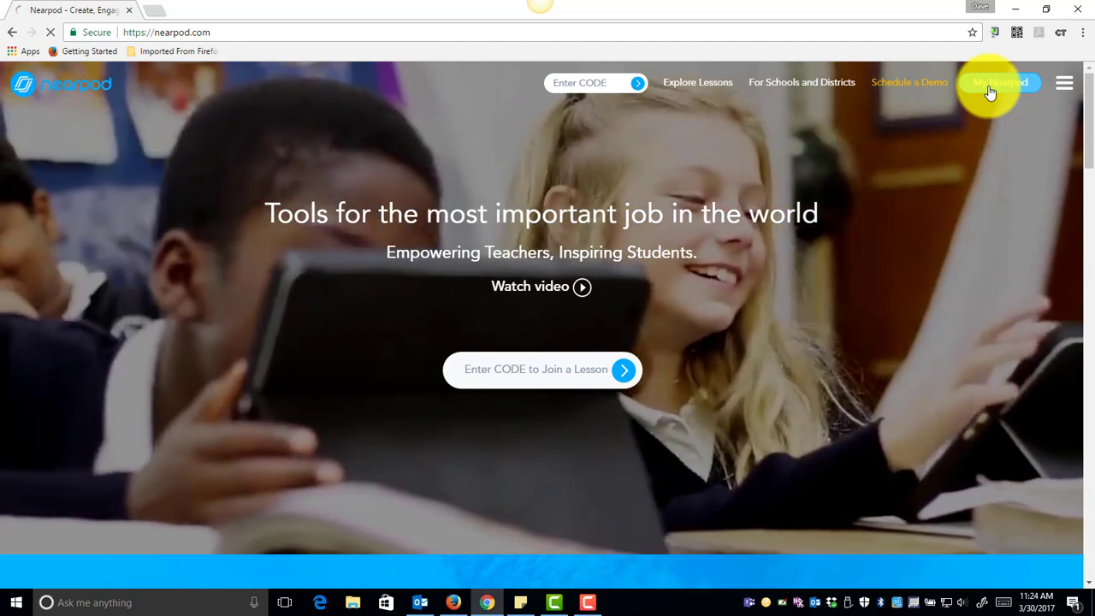
Open My Library in Nearpod and start a new lesson.
click(989, 89)
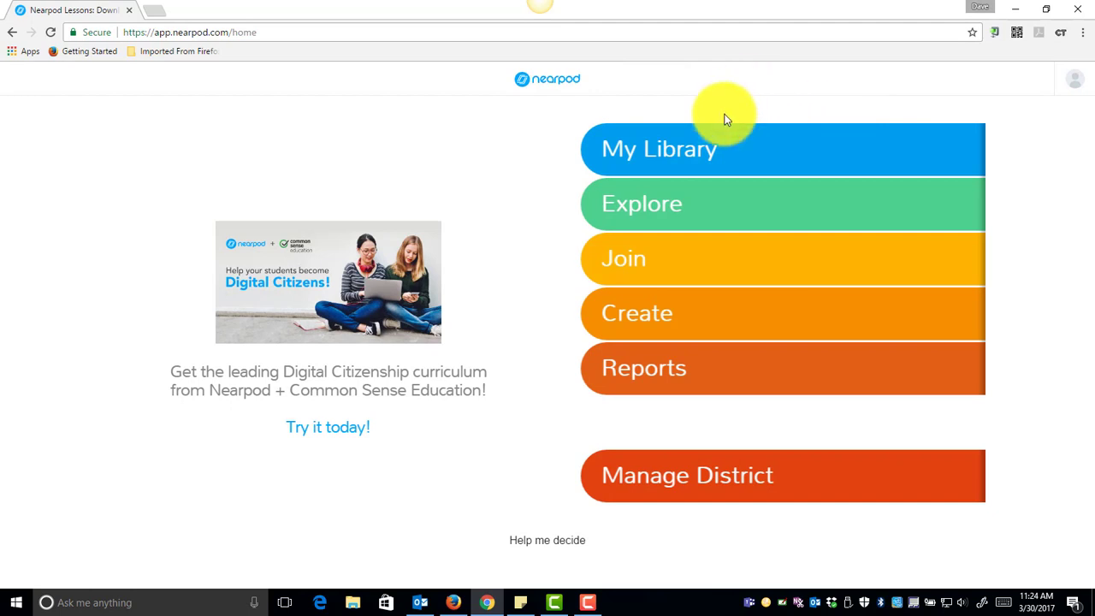
click(677, 146)
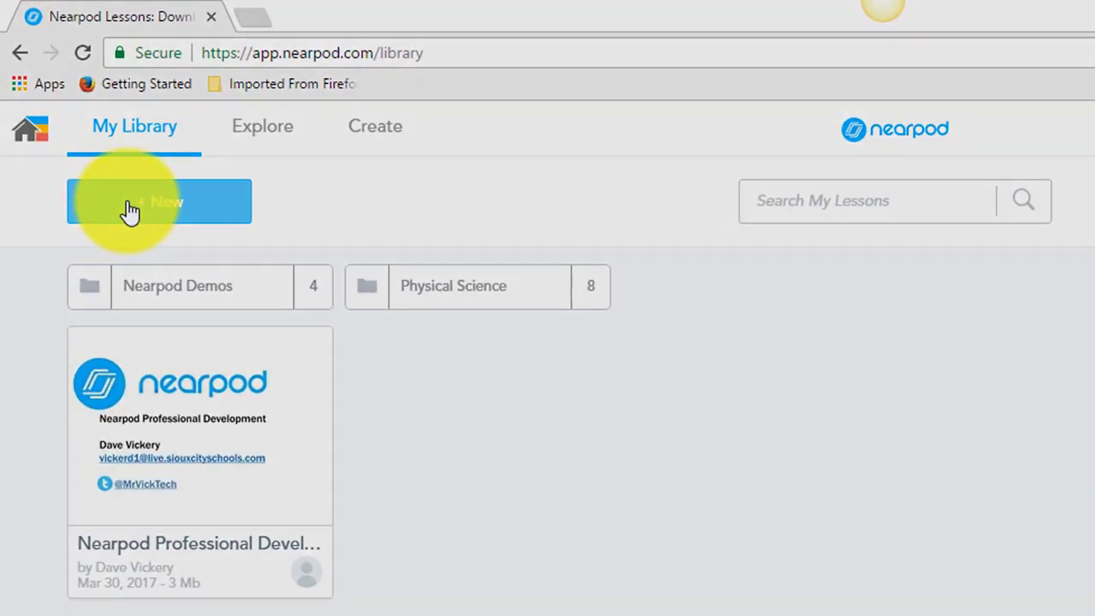
click(127, 210)
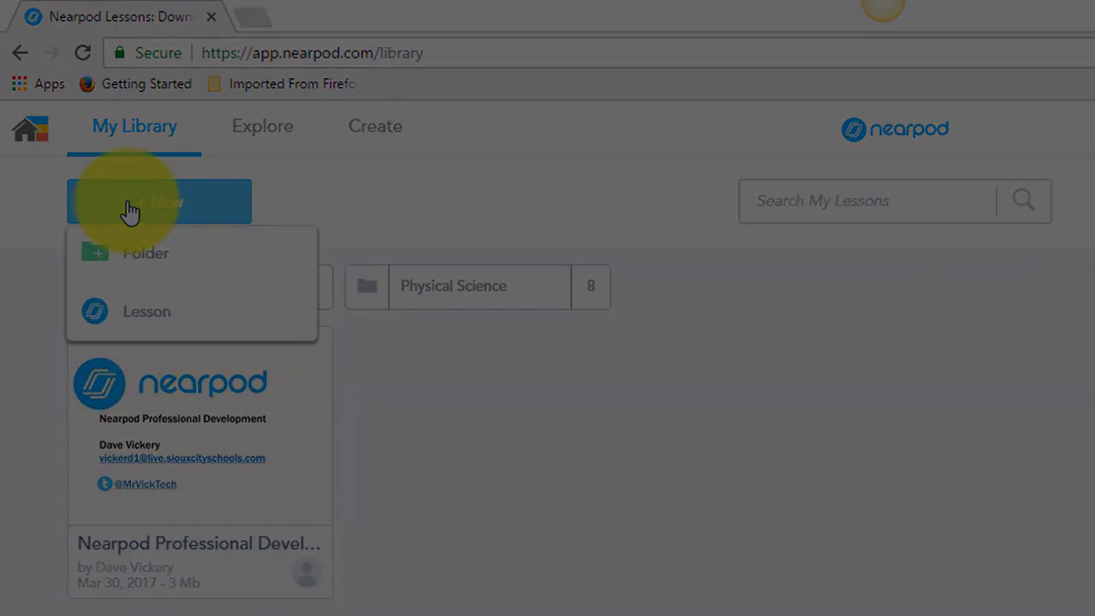
click(147, 310)
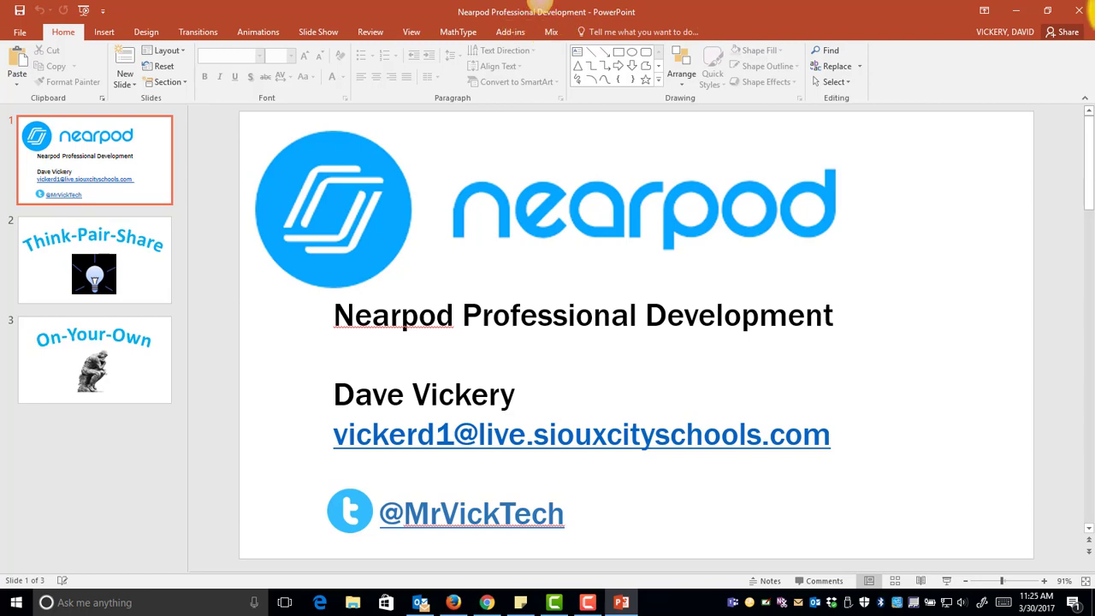
Close PowerPoint and upload the Nearpod Professional Development.pptx file into the new lesson.
click(1075, 10)
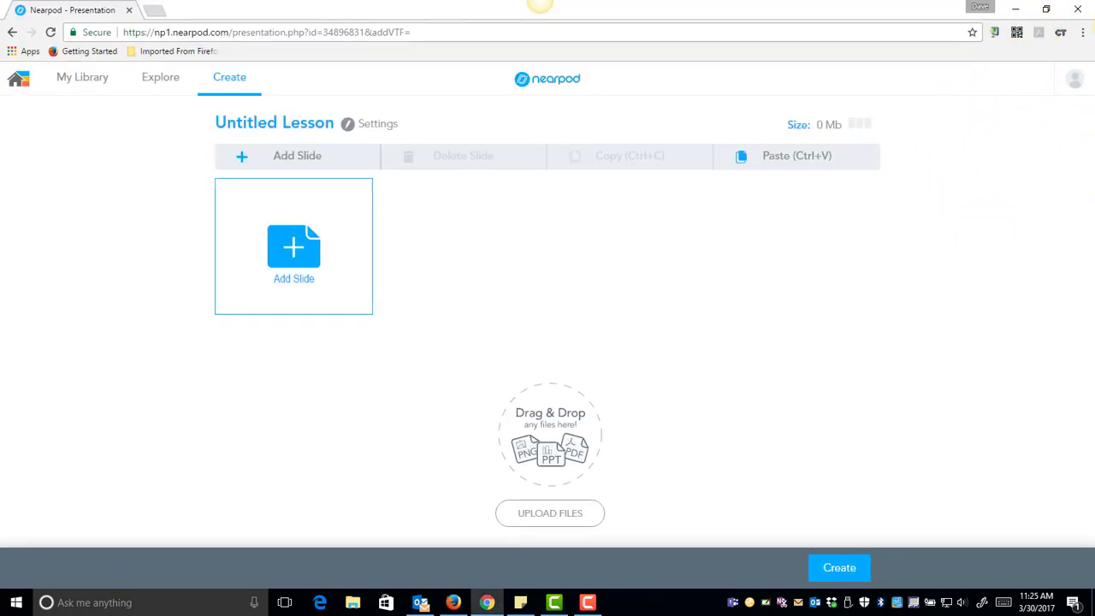
drag(1093, 51, 503, 315)
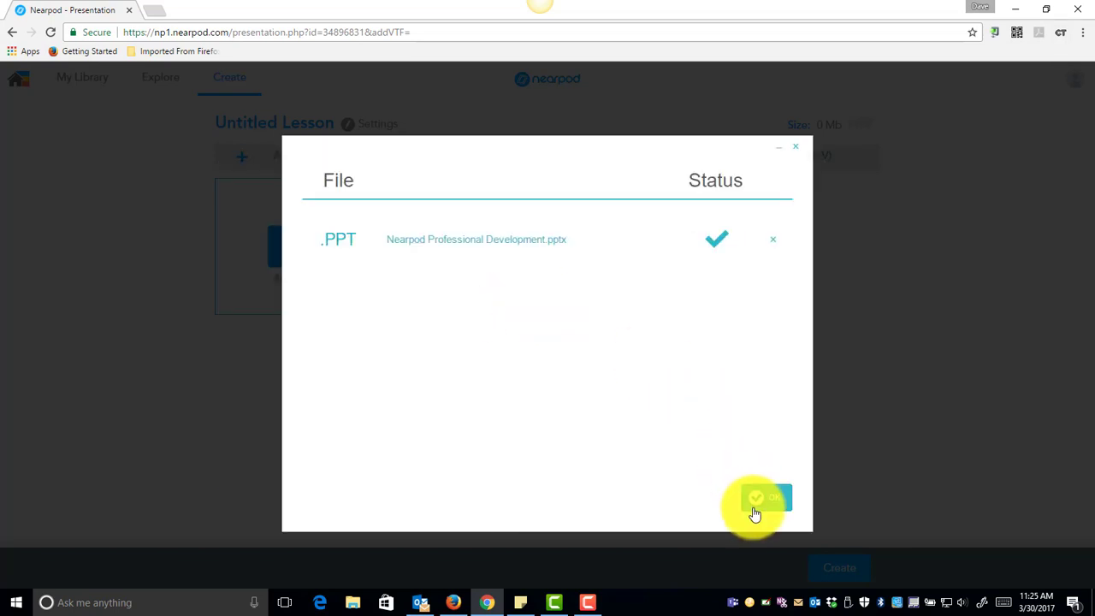
click(760, 506)
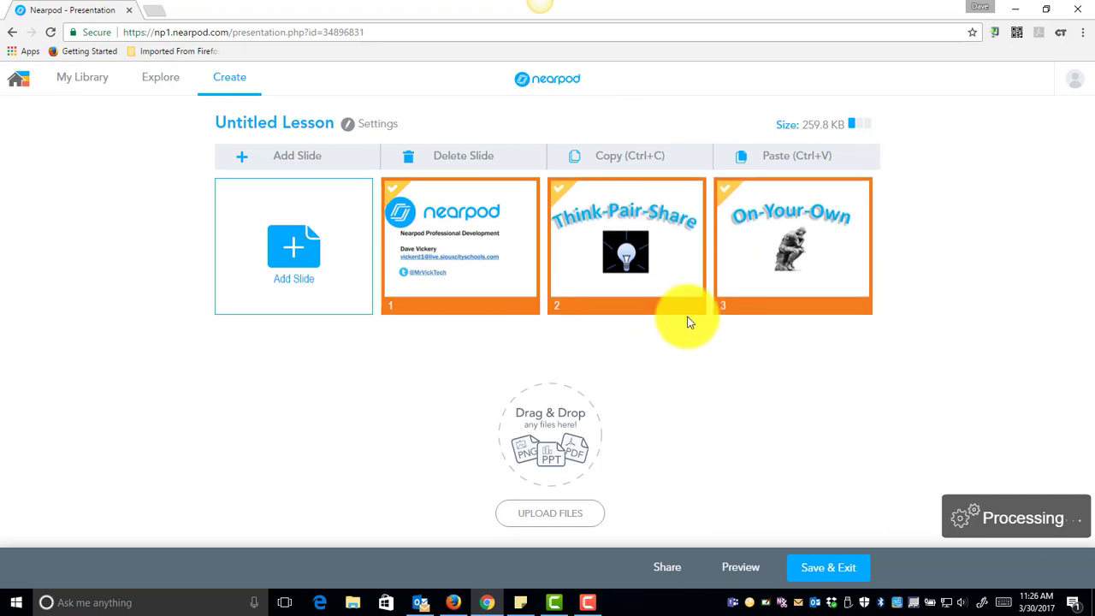
Insert an Open Ended Question activity after slide 1 asking "WHat color is the sky?".
right_click(542, 225)
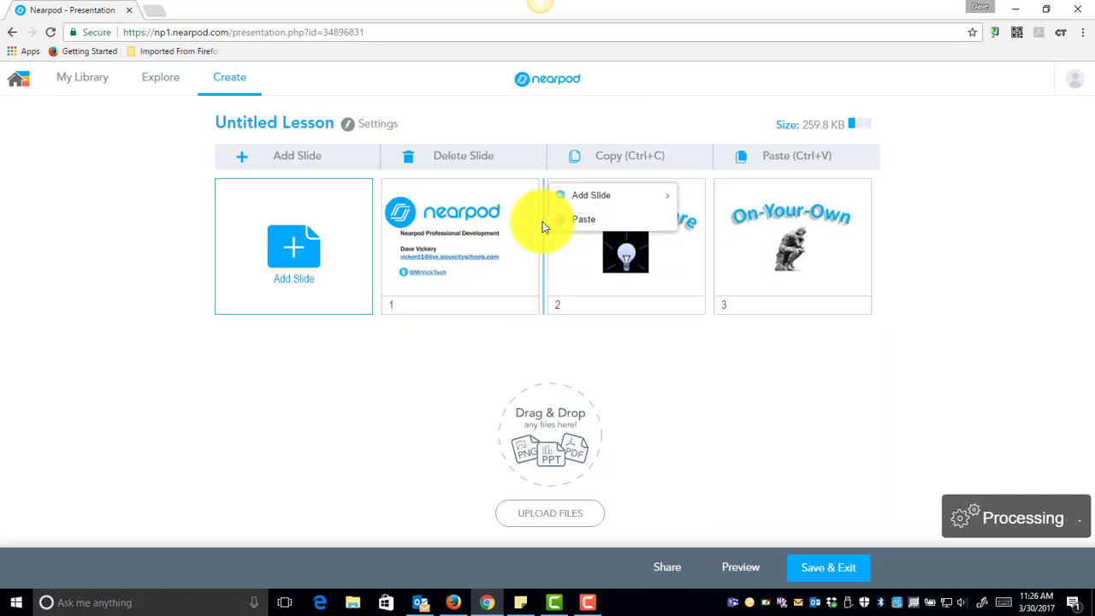
mouse_move(552, 201)
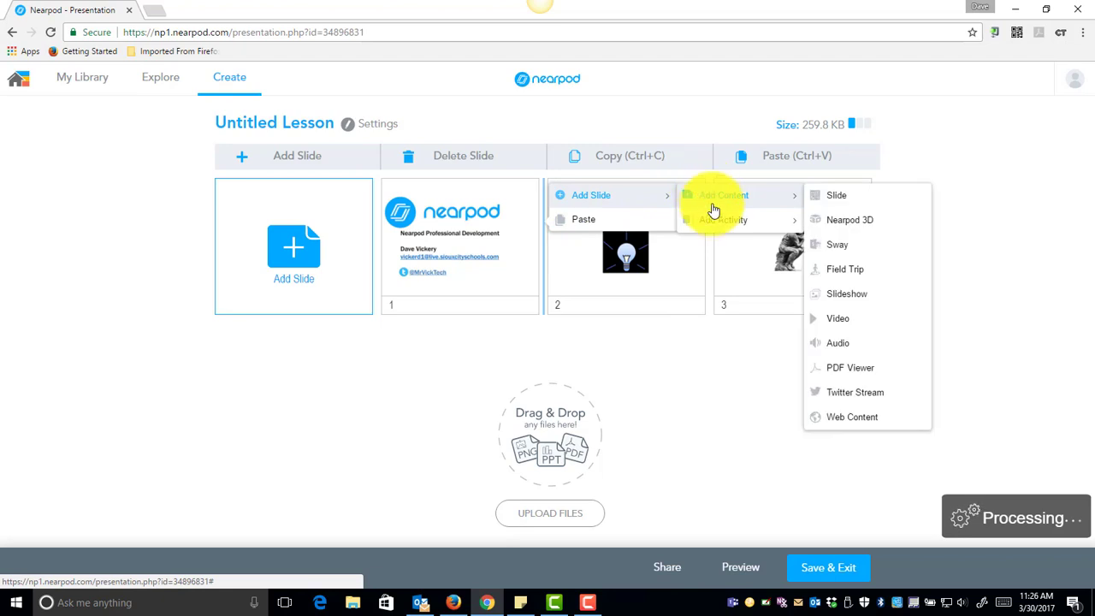
mouse_move(713, 223)
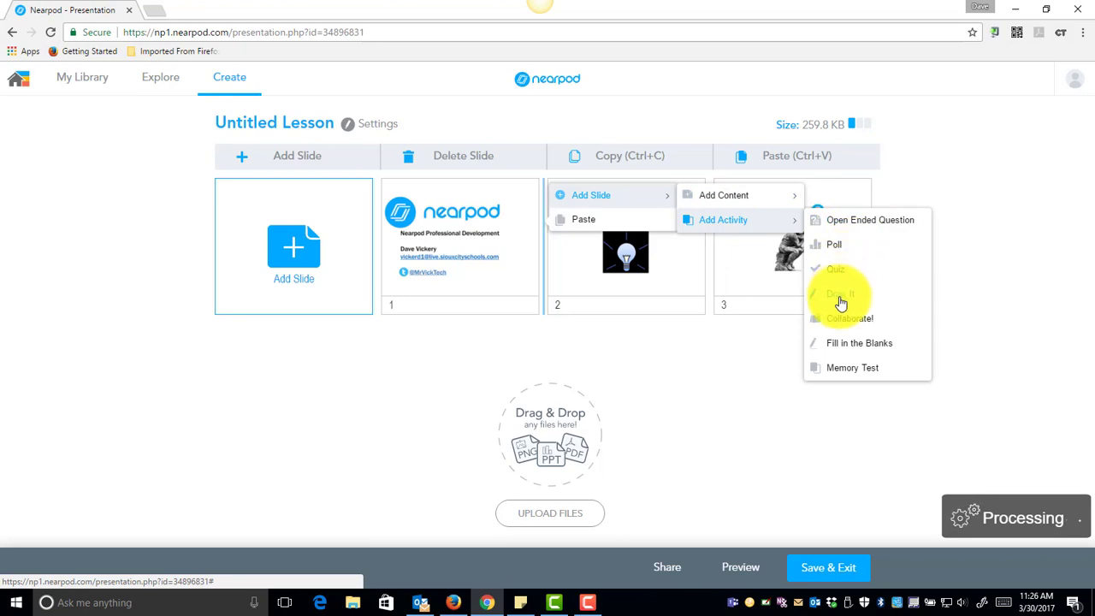
click(851, 224)
click(400, 301)
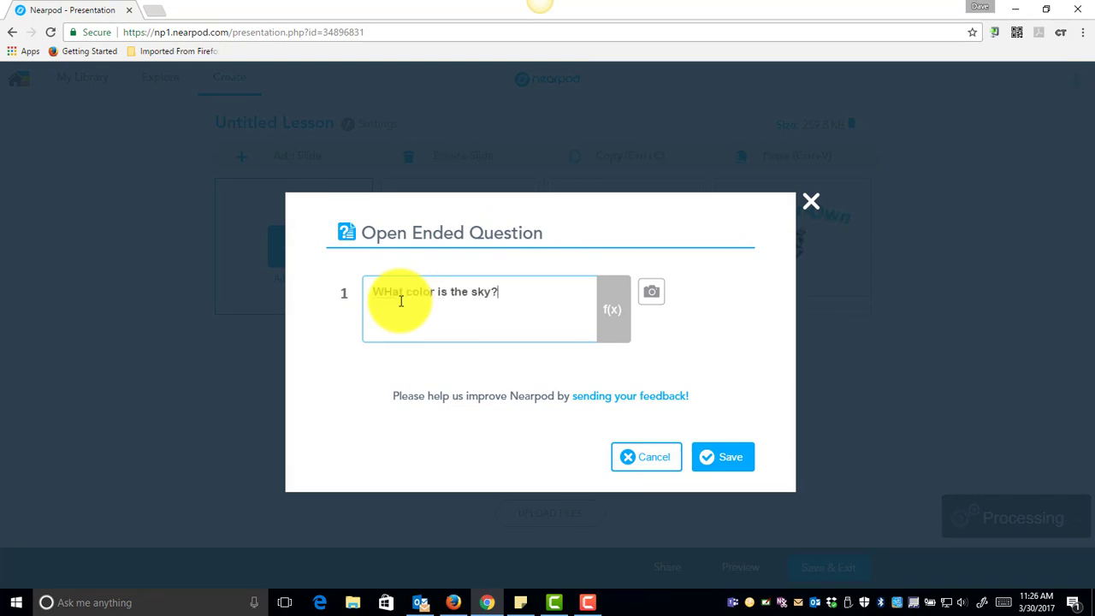
text(WHat color is the sky?)
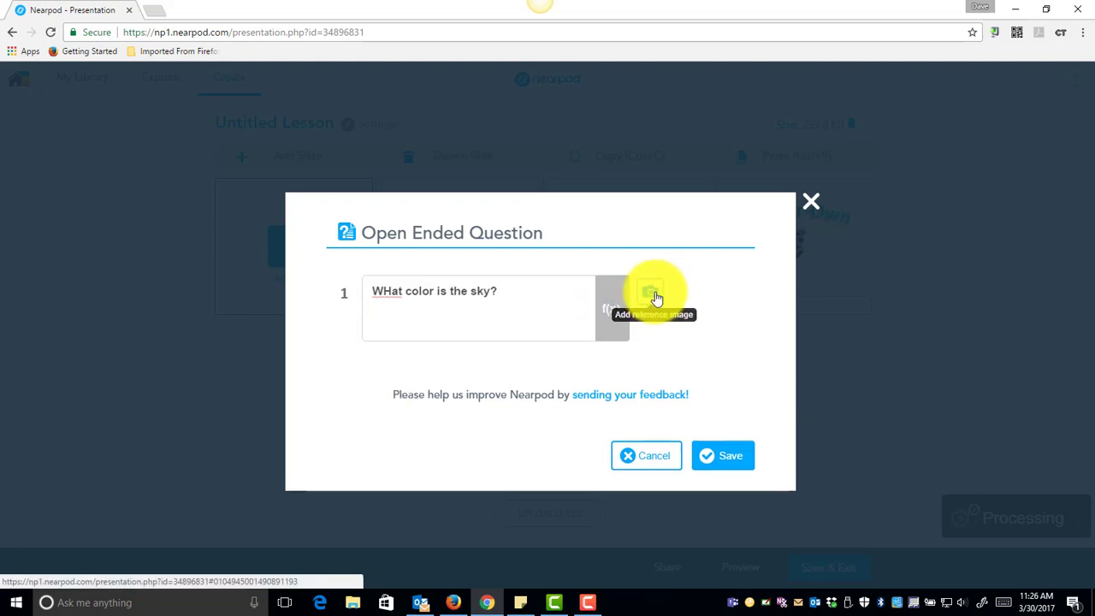
Attach a reference image from a Google search for "the sky" and save the question.
click(652, 292)
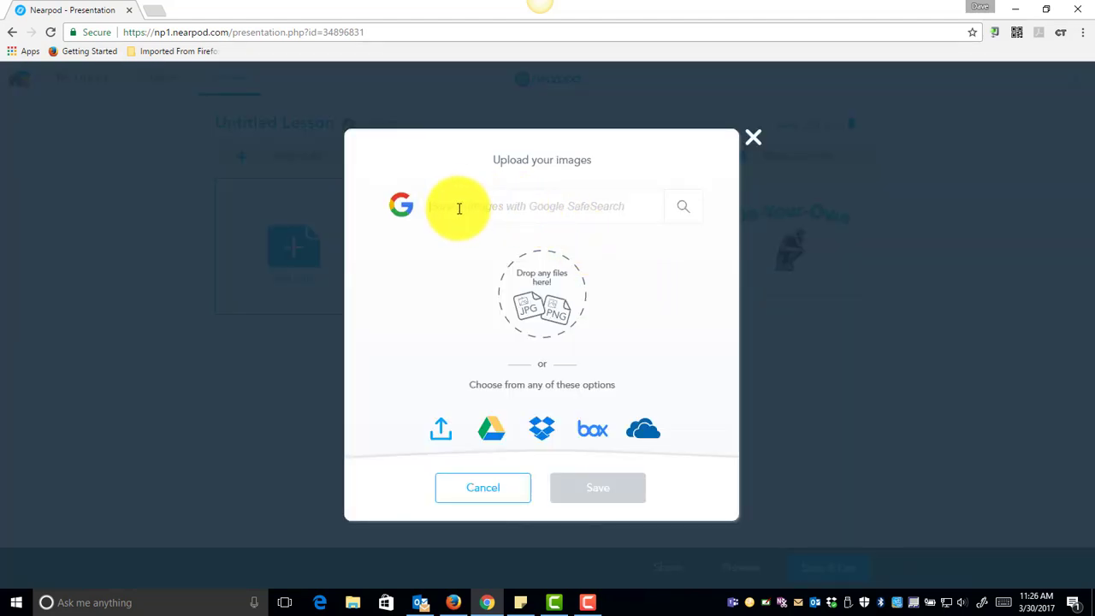
text(the)
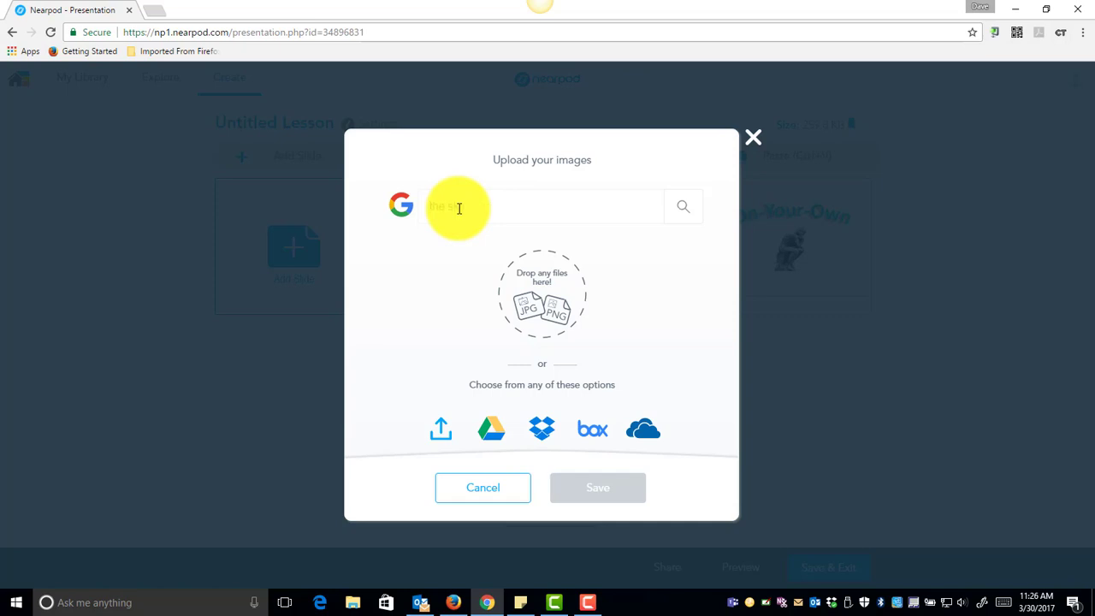
text( sky)
click(689, 208)
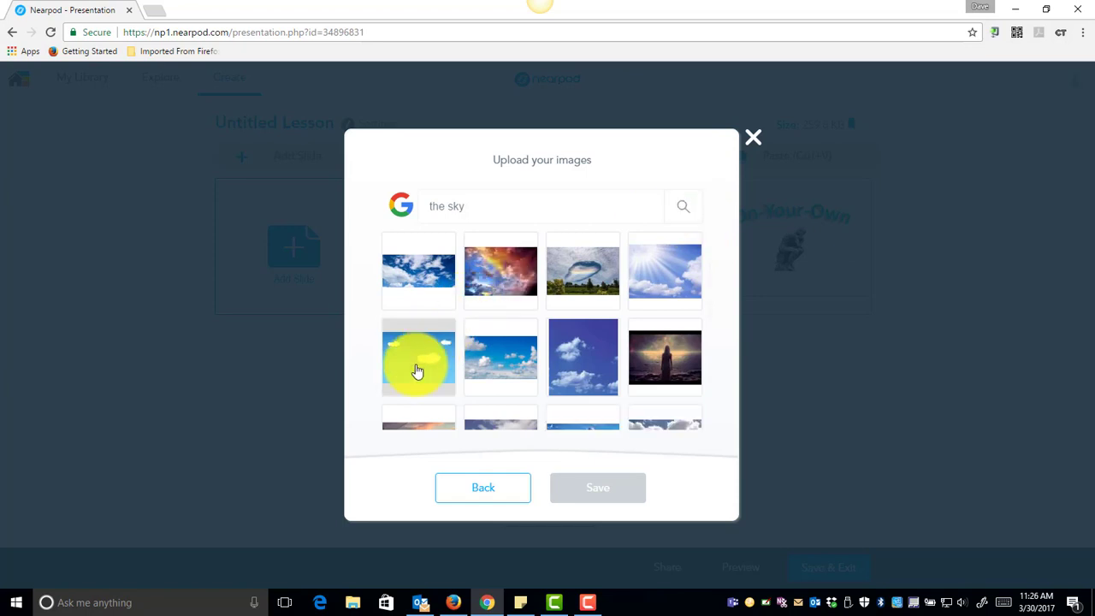
click(425, 362)
click(581, 496)
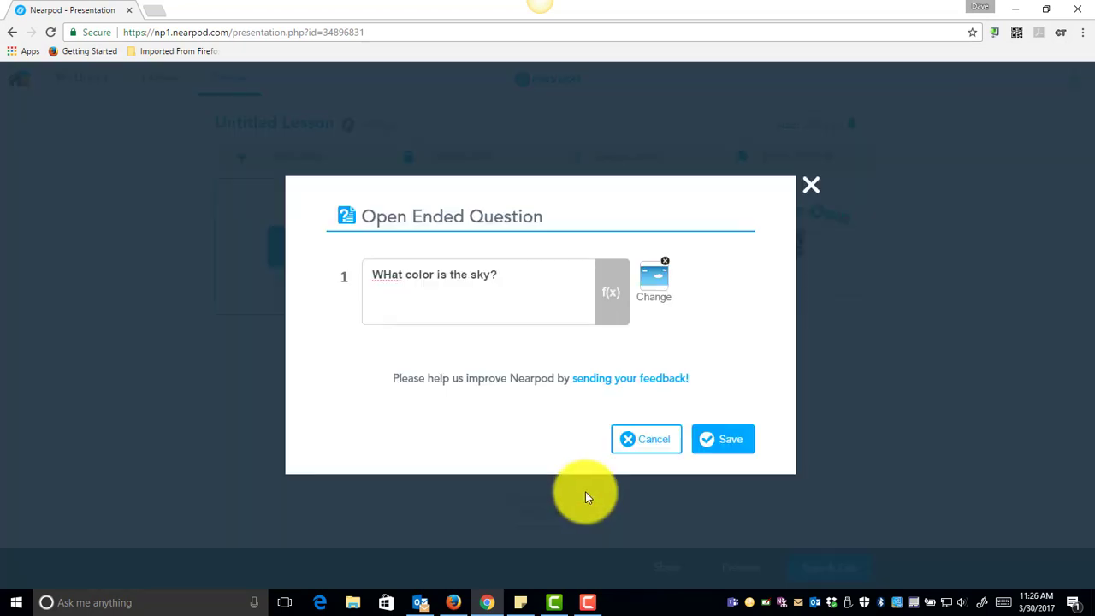
click(725, 442)
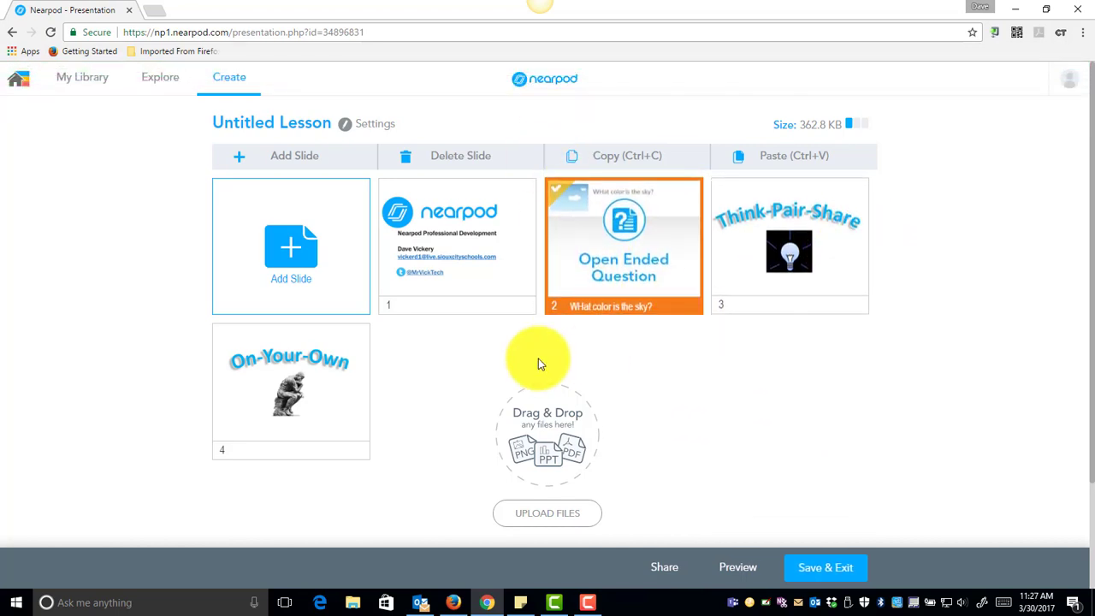
Insert a Quiz activity after the Think-Pair-Share slide titled "Practice Quiz".
click(886, 254)
right_click(876, 237)
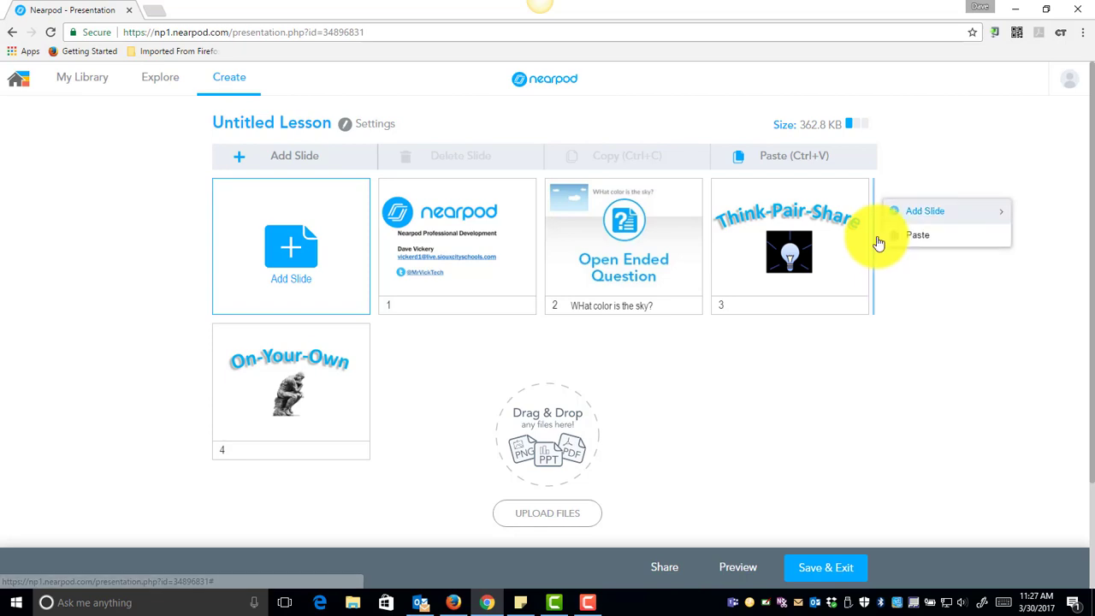
mouse_move(902, 222)
mouse_move(846, 224)
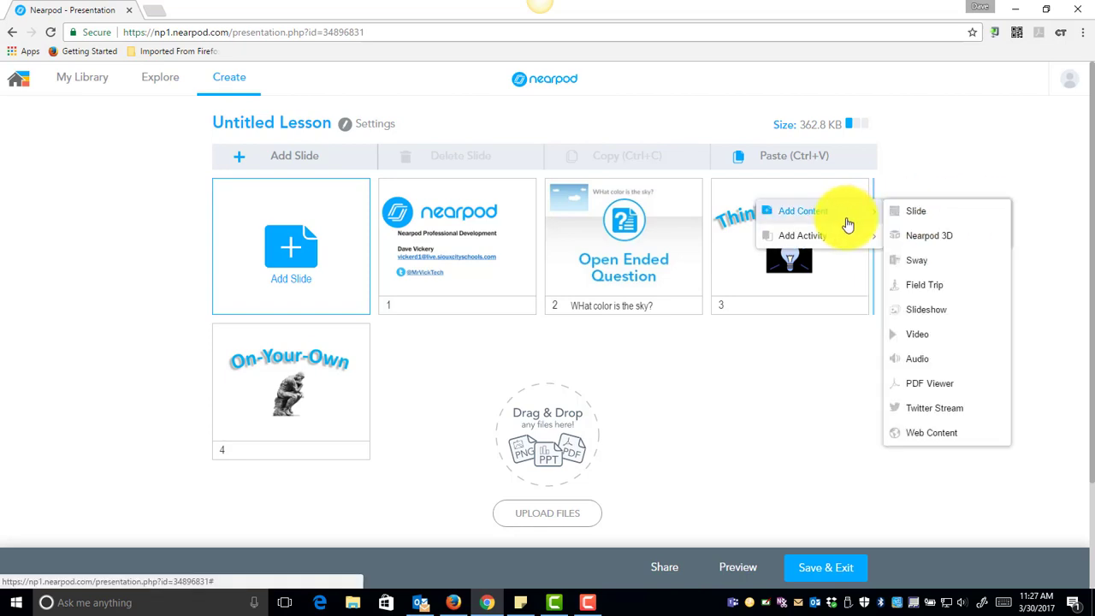
click(918, 285)
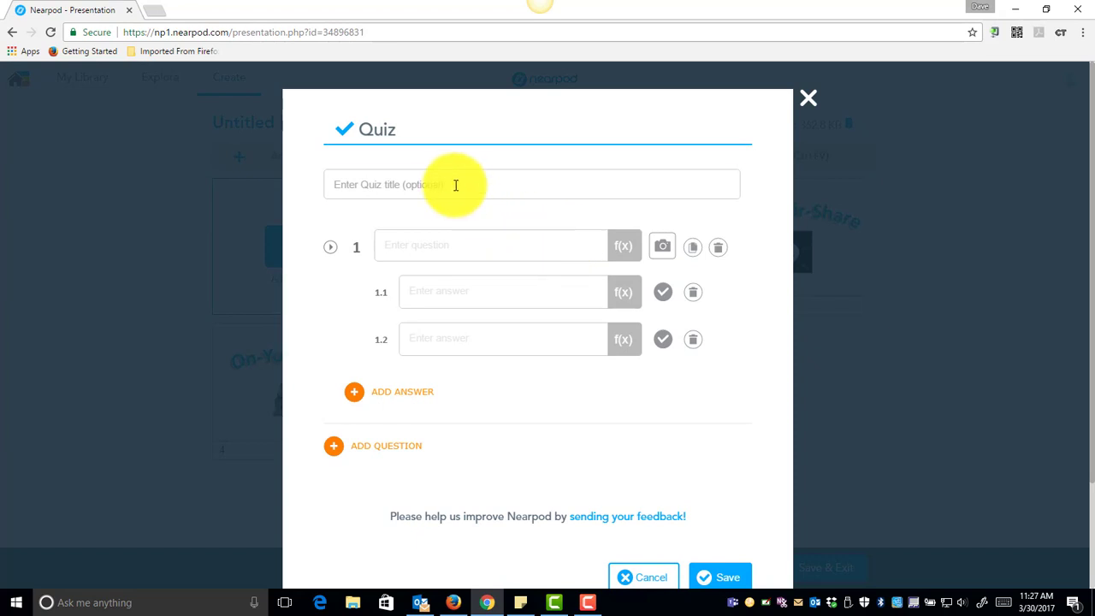
click(455, 185)
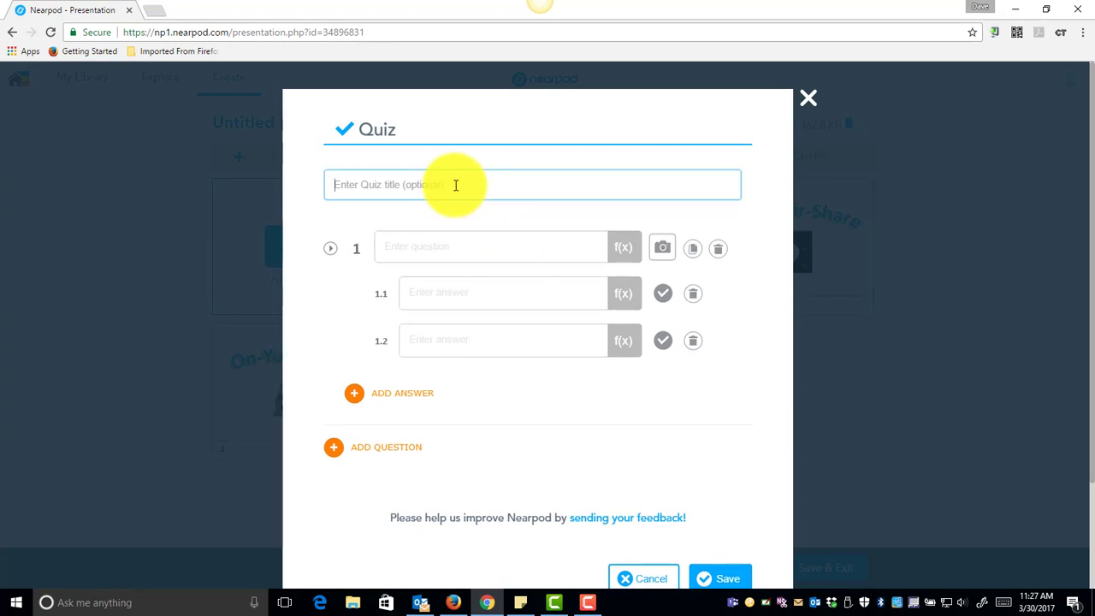
text(Practice Quiz)
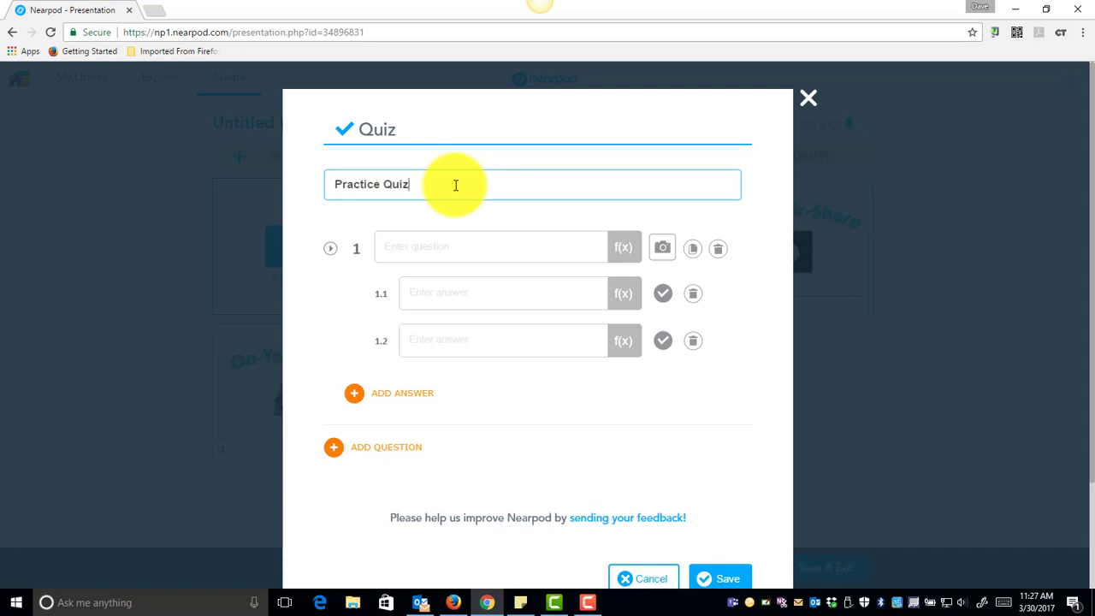
Enter the quiz question "What color is the sky?" and mark the first answer as correct.
click(455, 255)
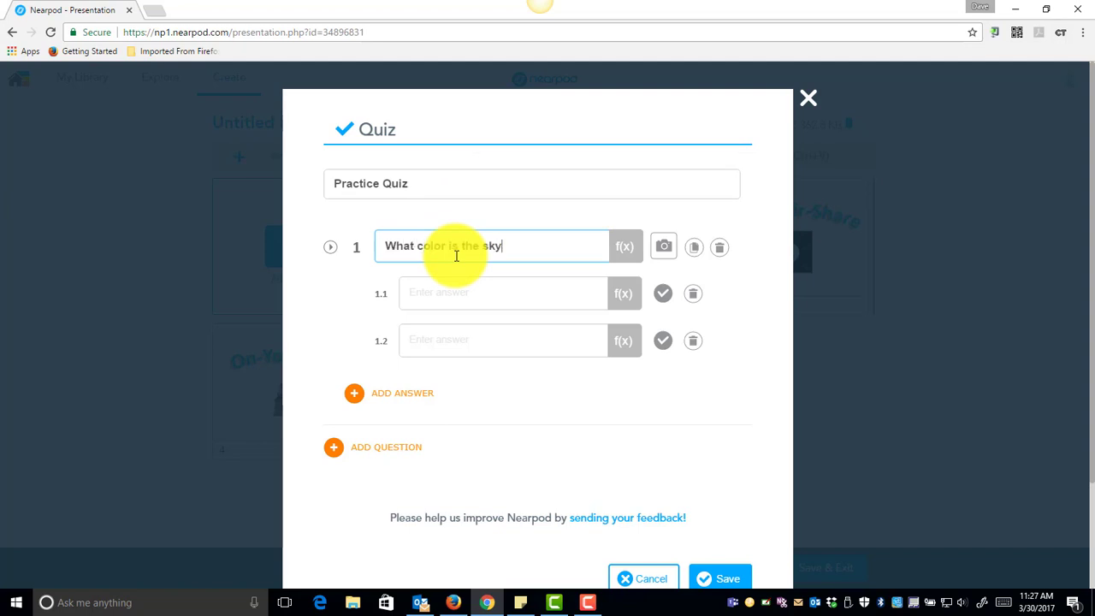
click(434, 301)
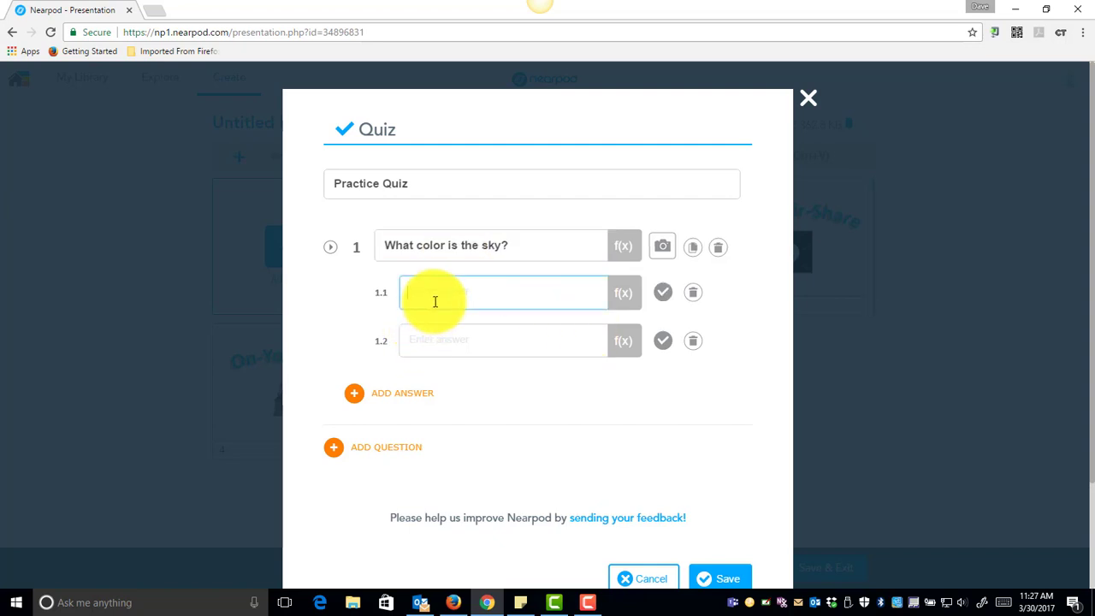
click(663, 292)
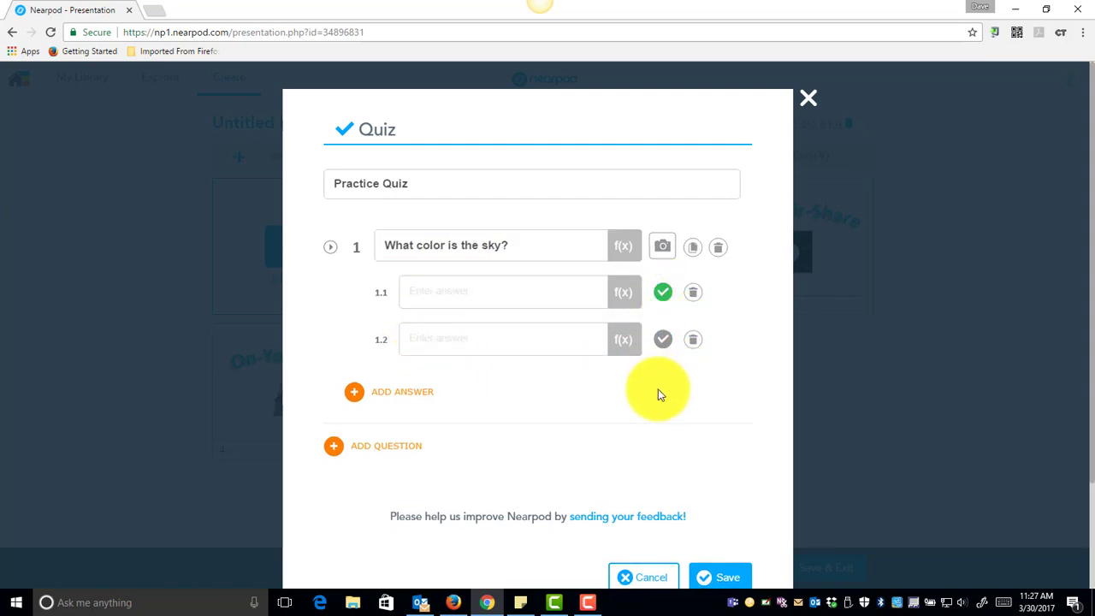
Fill in the quiz answers "a" and "b" and save the quiz.
click(718, 577)
click(540, 236)
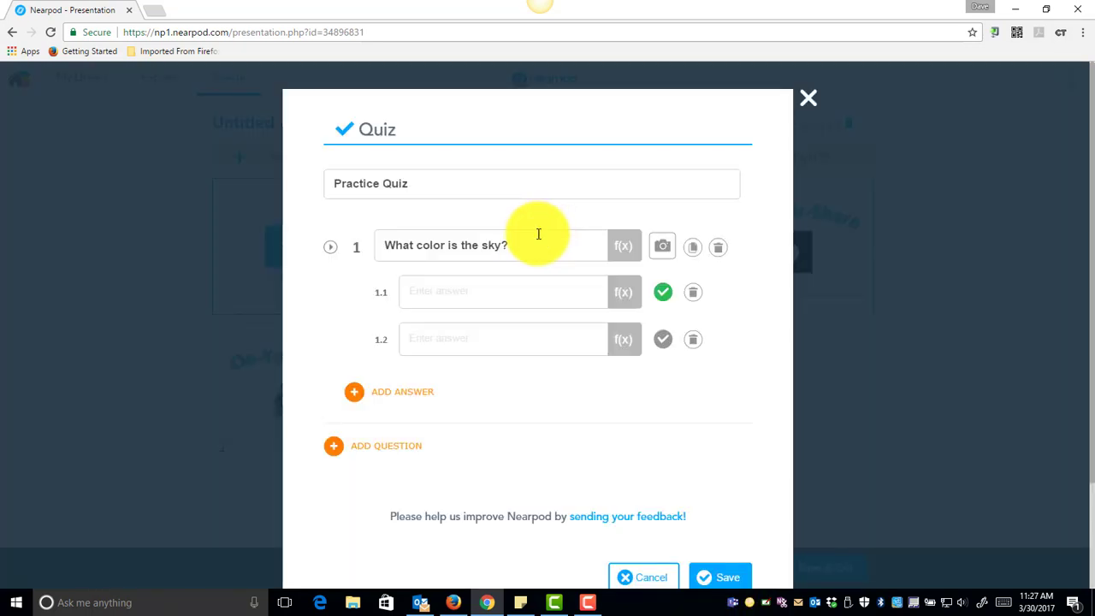
click(457, 285)
text(a)
click(421, 346)
text(b)
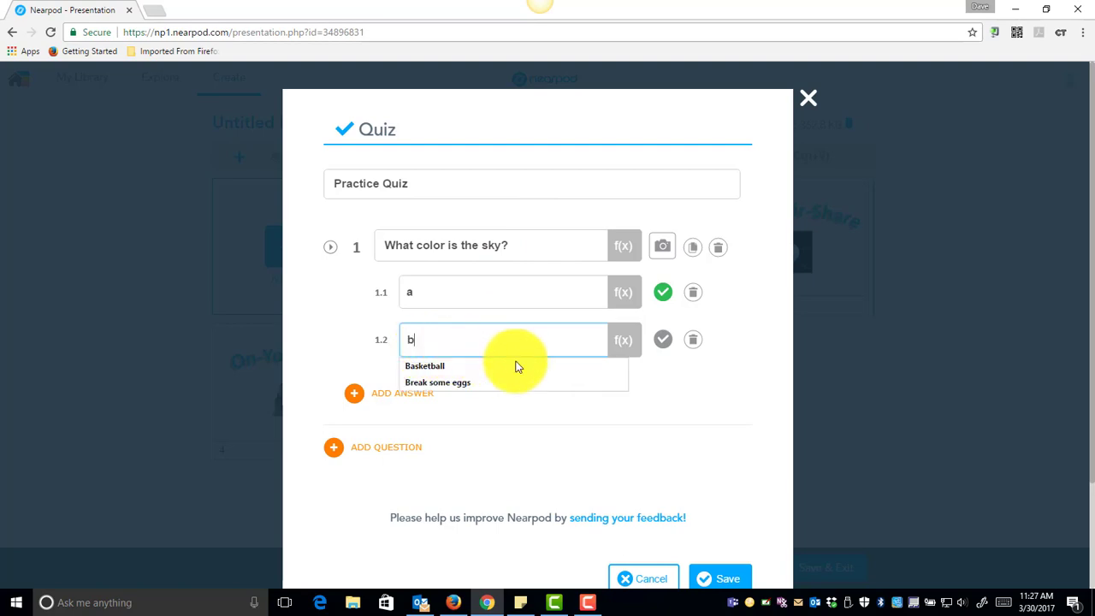
click(708, 577)
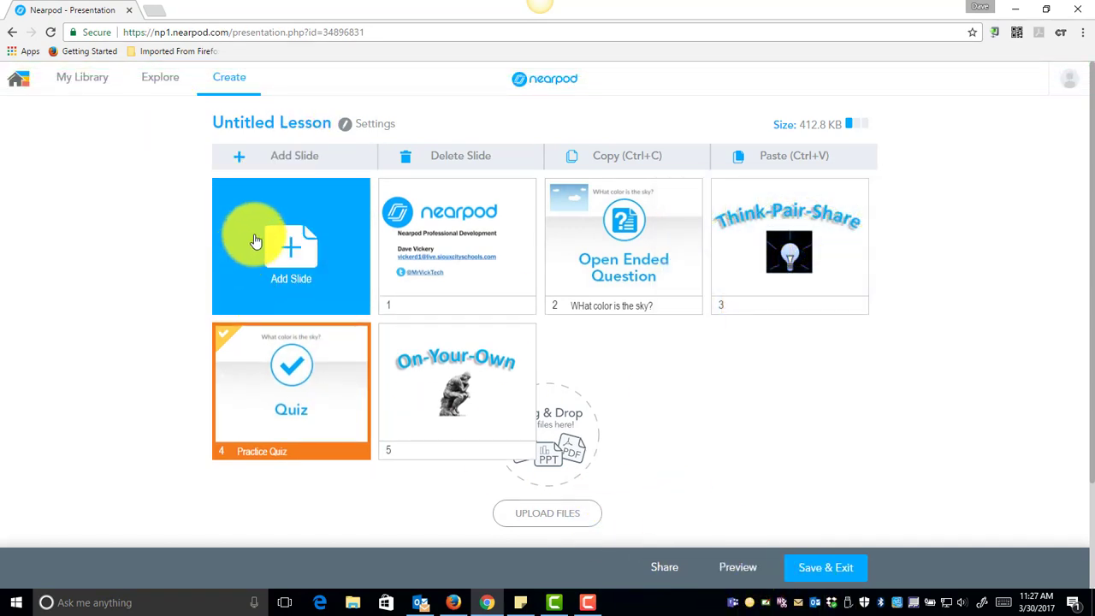
Preview the lesson, stepping through the first slides, then close the preview.
click(740, 567)
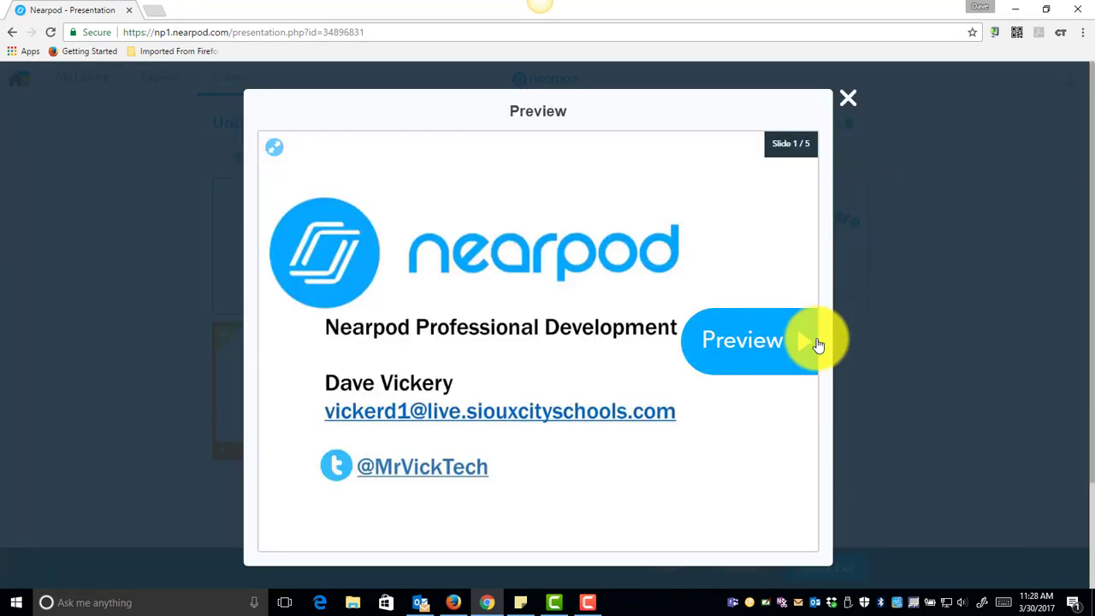
click(787, 340)
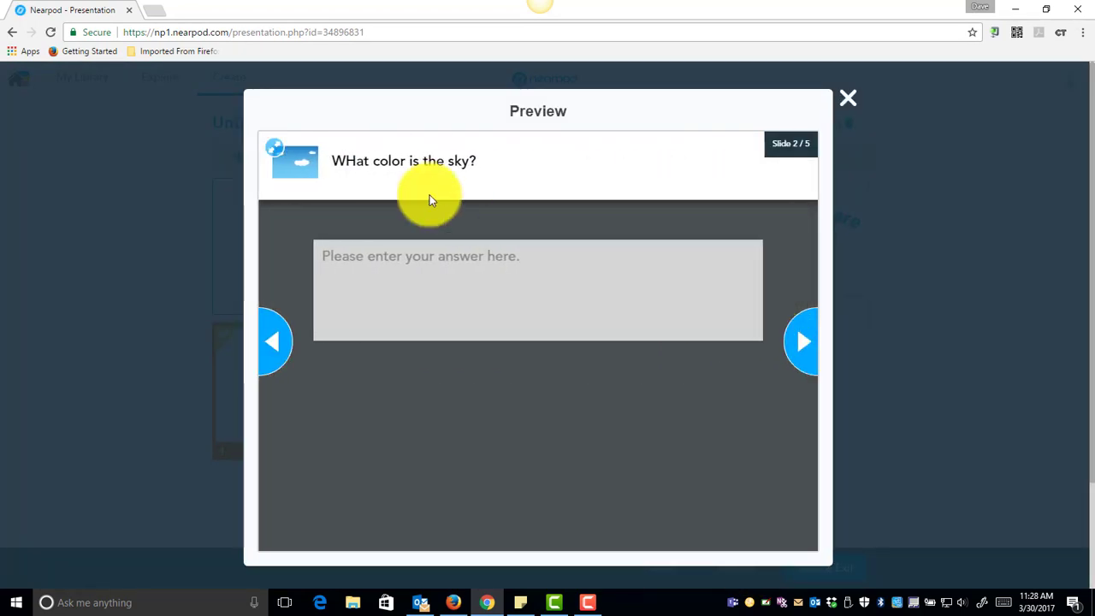
click(800, 338)
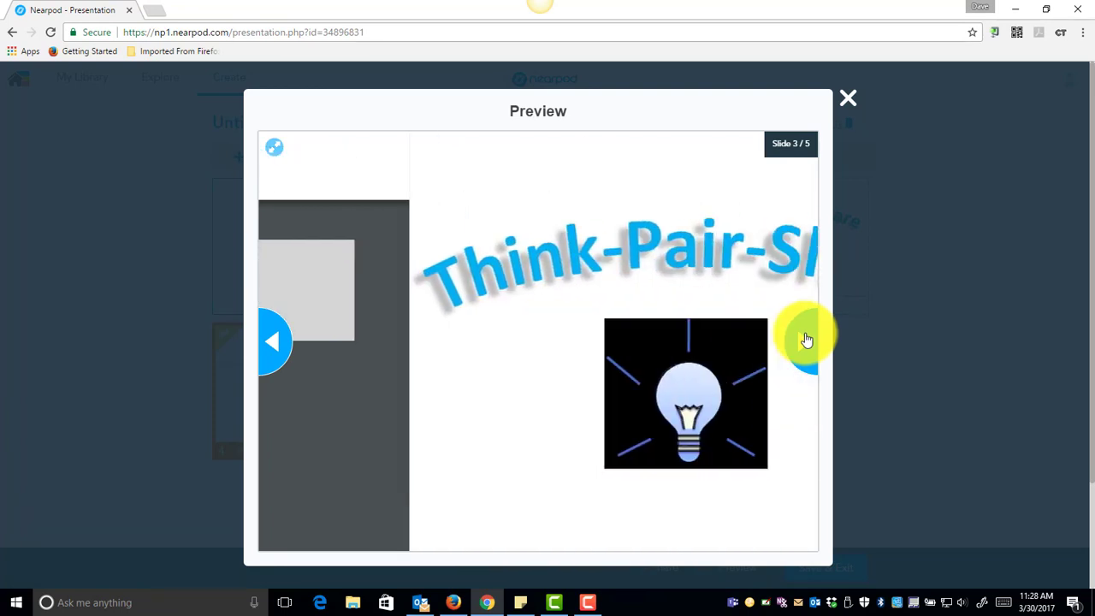
click(846, 101)
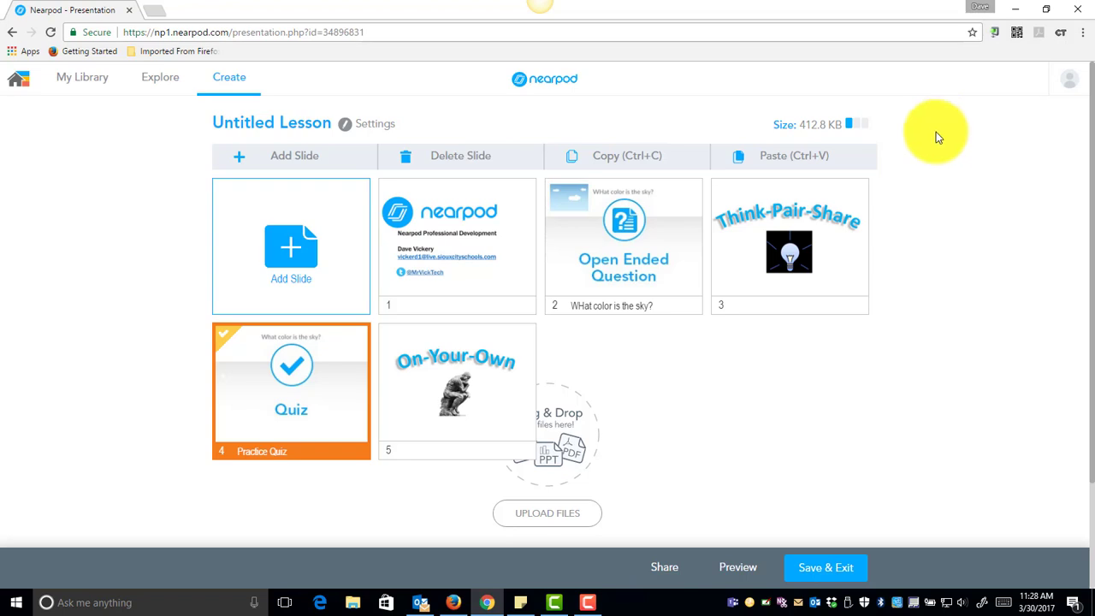
click(286, 159)
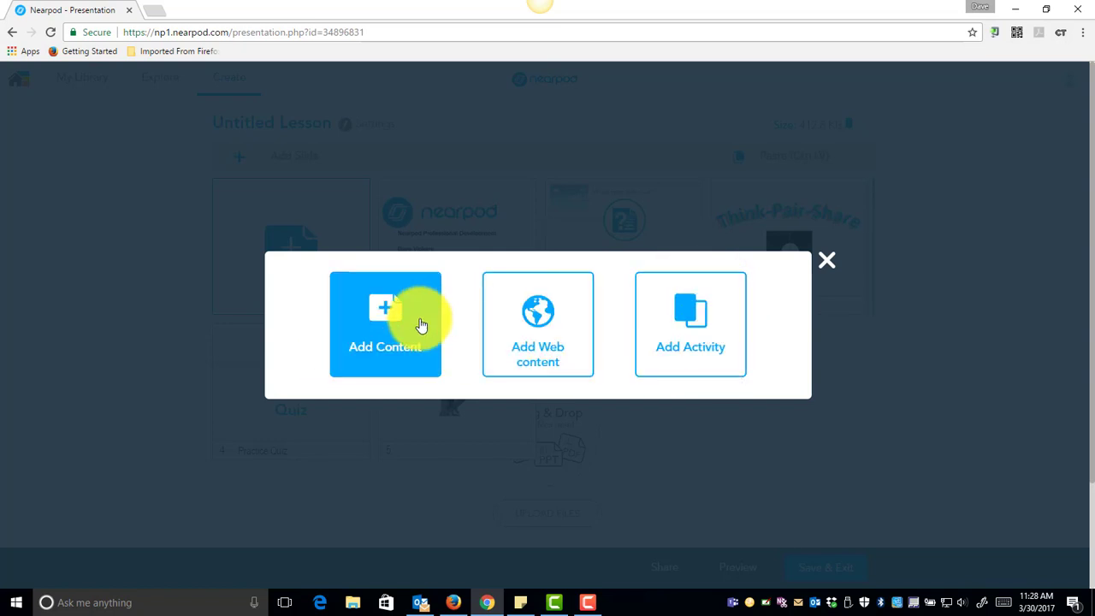
click(524, 337)
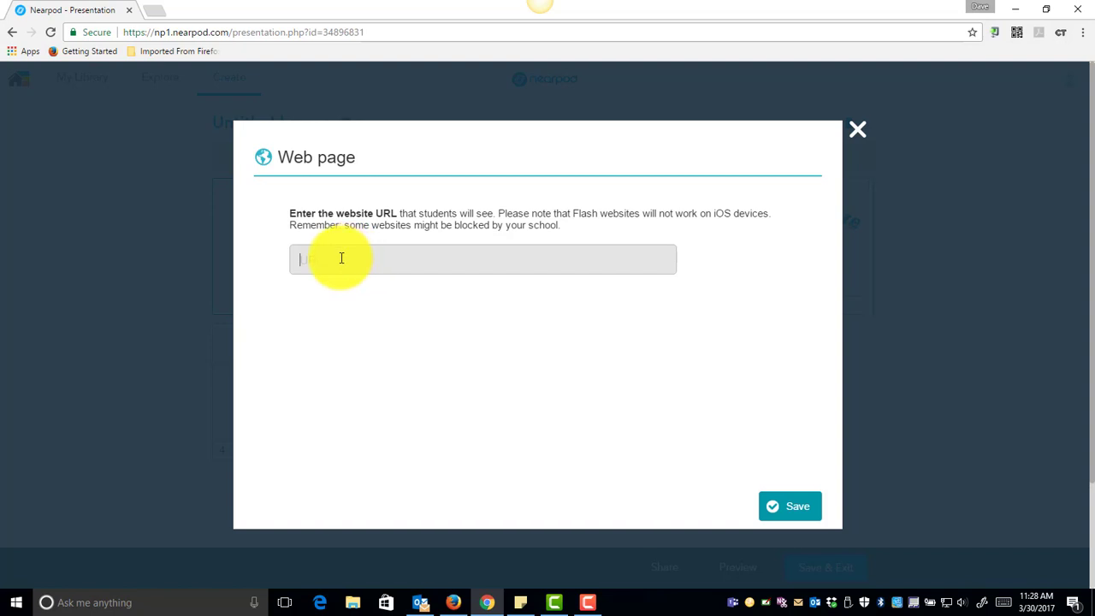
text(www.google.com)
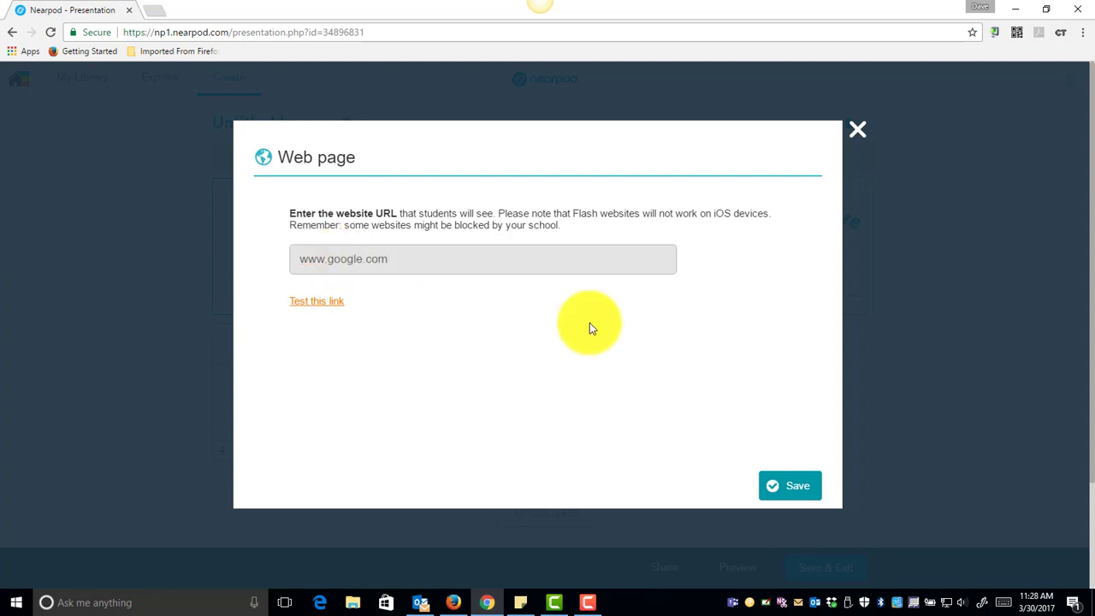
click(795, 484)
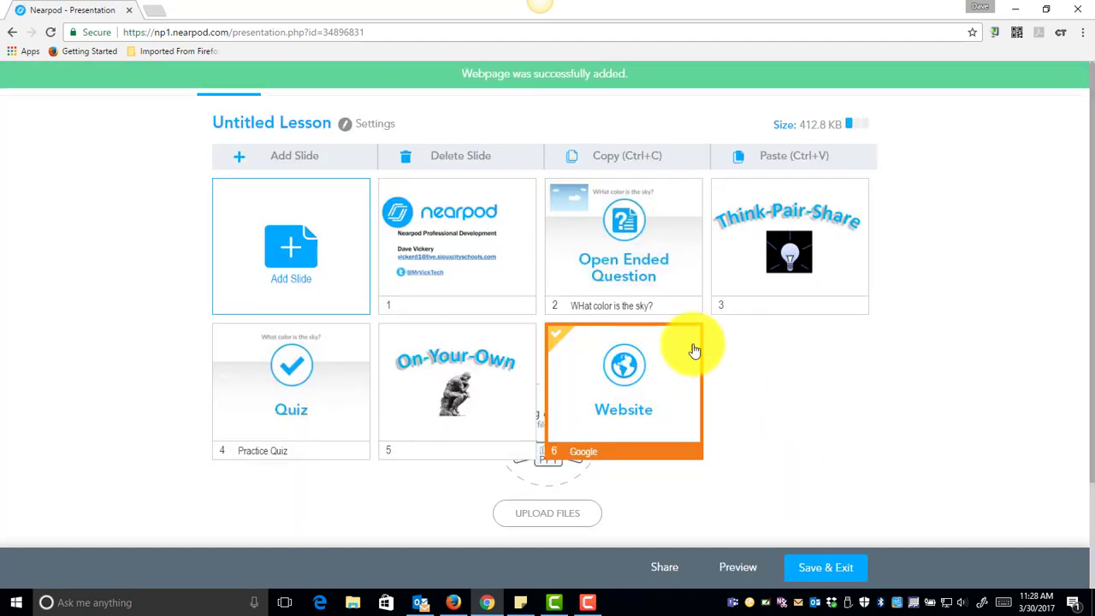
Browse the available content slide types, opening the Field Trip destination gallery, without adding a slide.
click(284, 160)
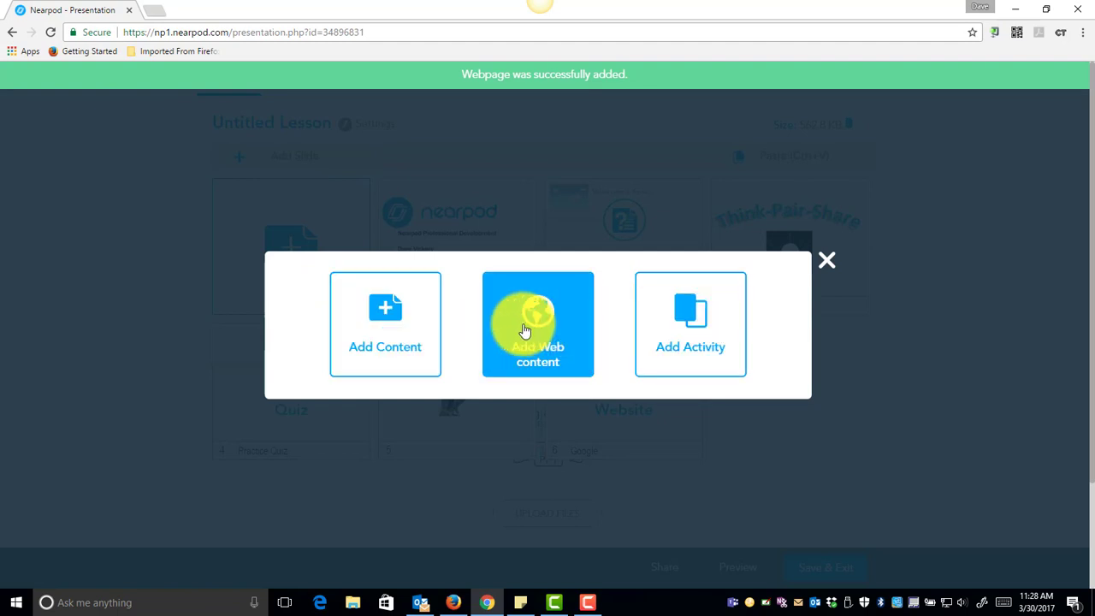
click(380, 332)
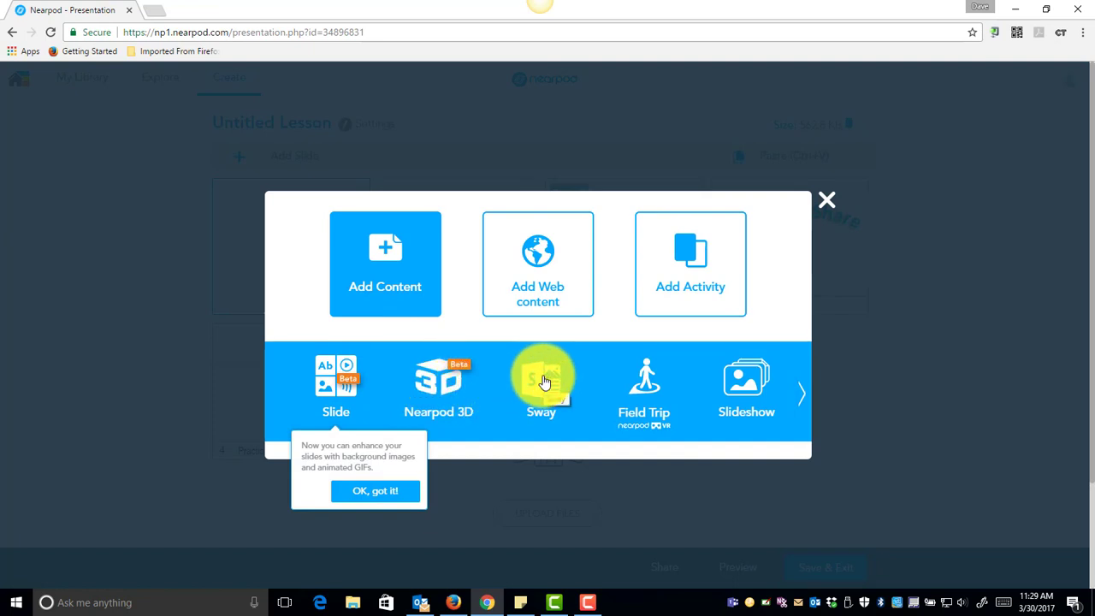
click(647, 382)
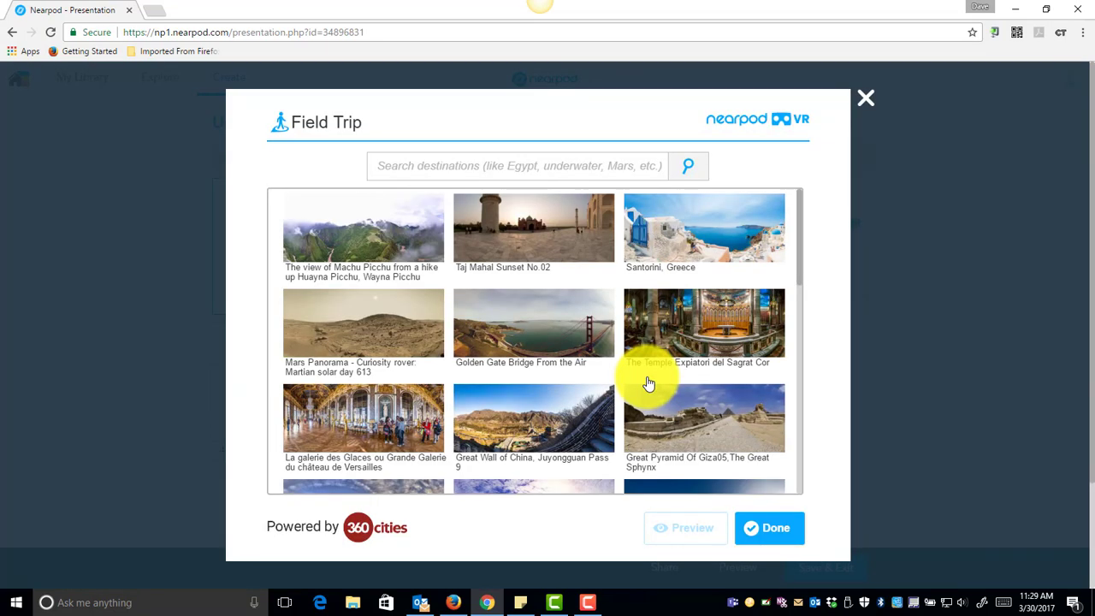
click(864, 97)
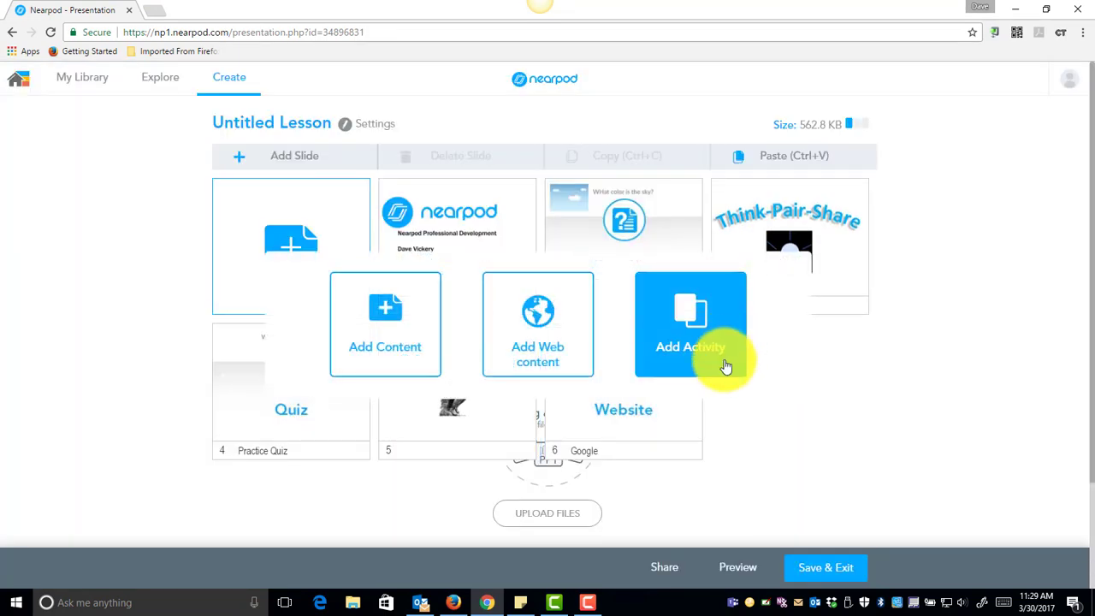
click(412, 323)
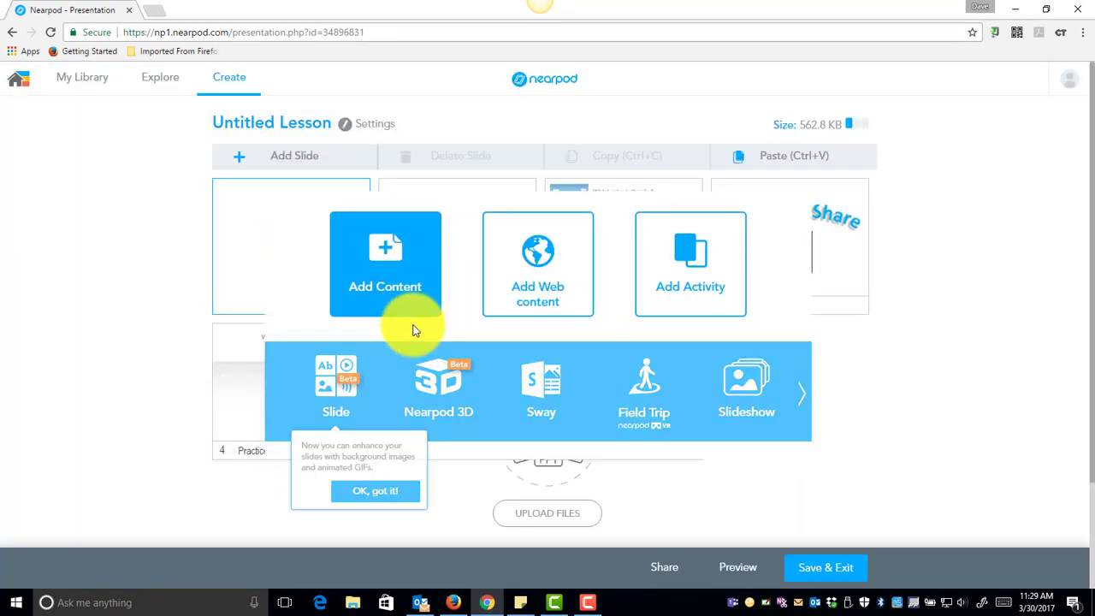
click(800, 394)
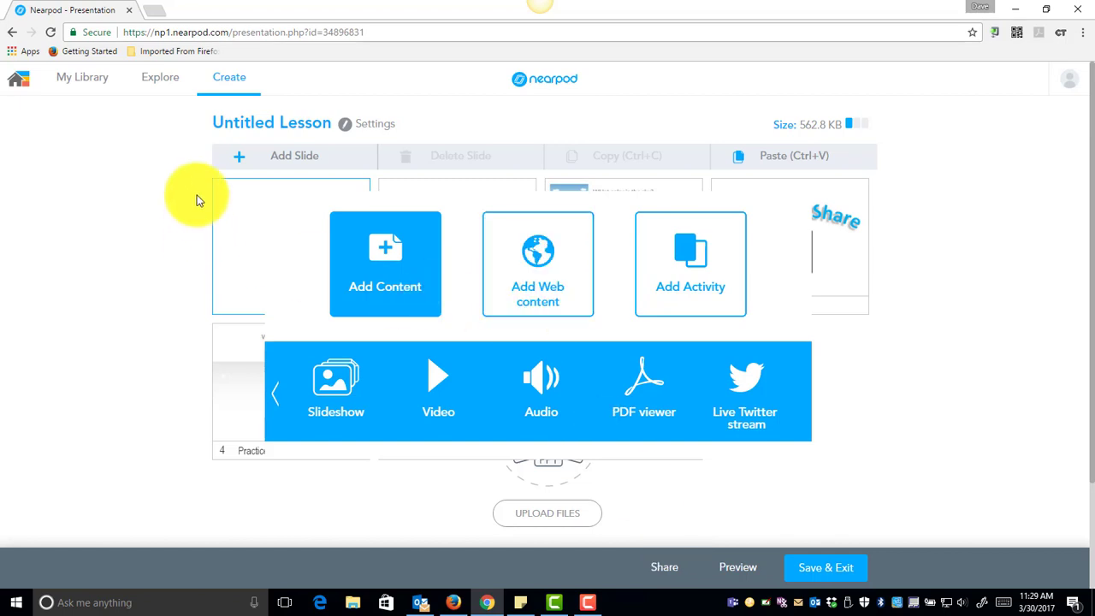
Go to the Explore marketplace, browse the top Science lessons, and open the Body Systems: Circulatory lesson.
click(96, 79)
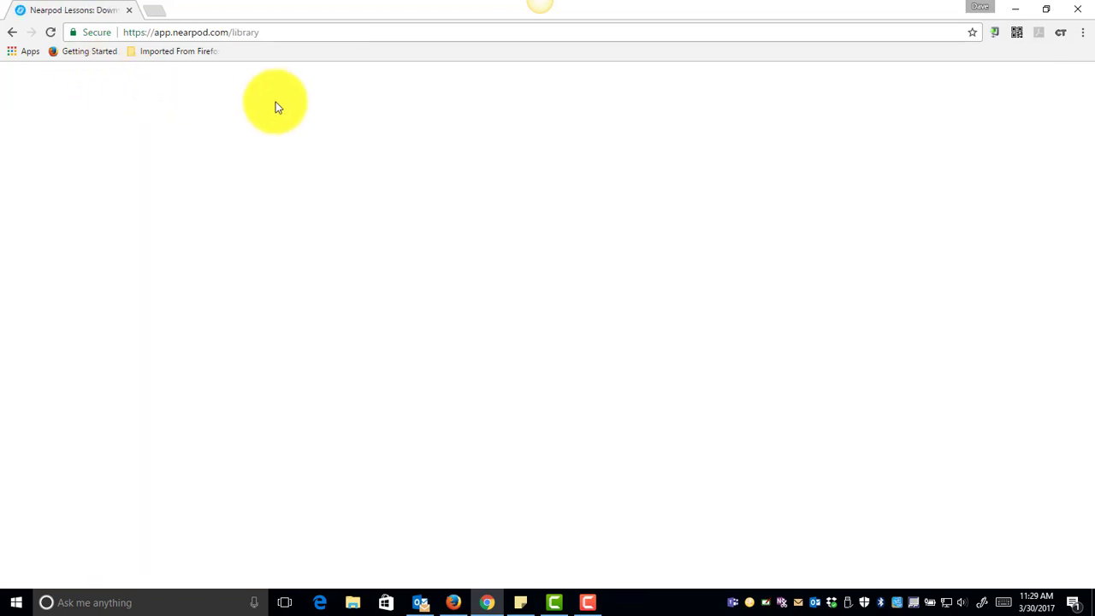
click(15, 85)
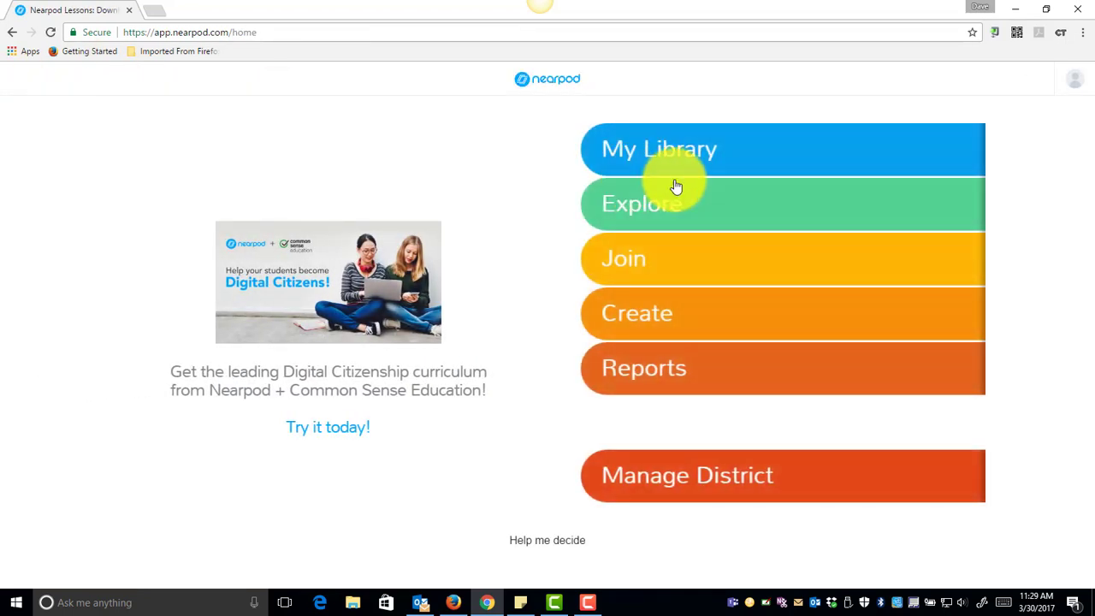
click(703, 203)
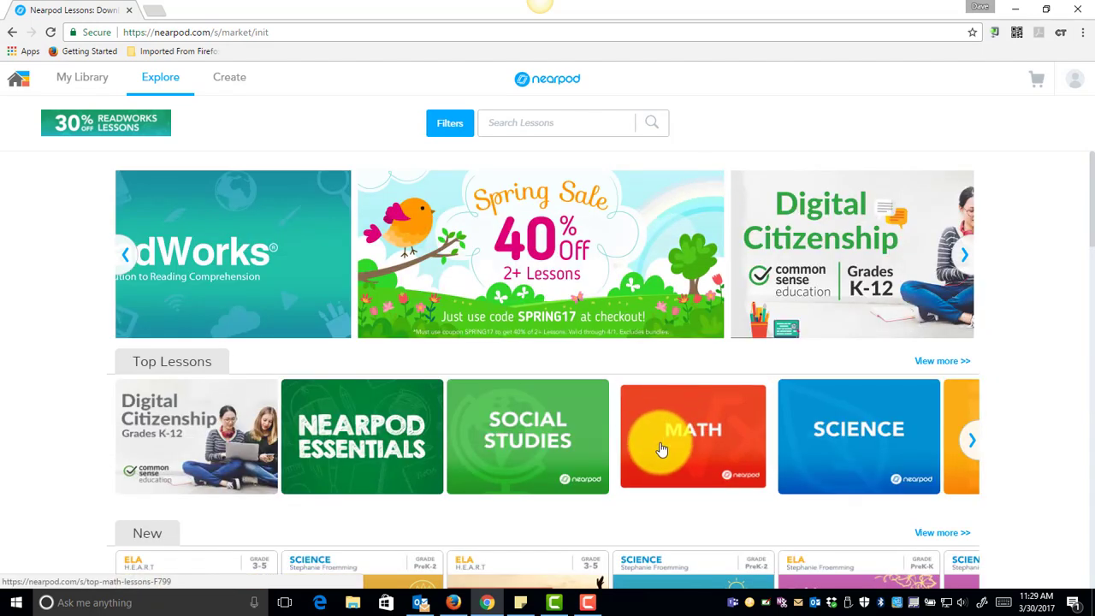
scroll(653, 368, down, 2)
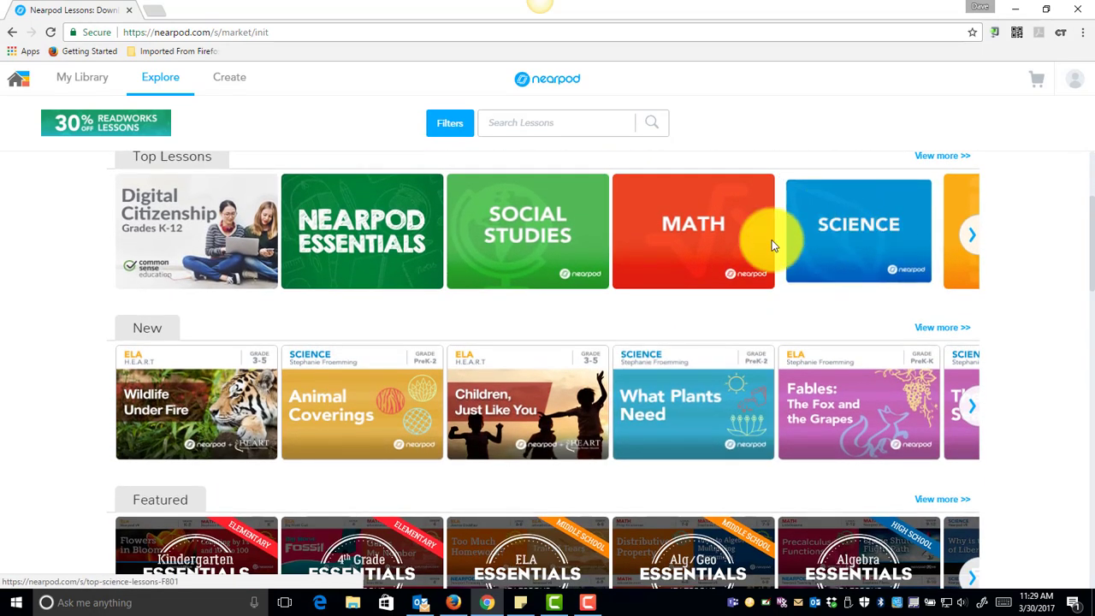
click(875, 233)
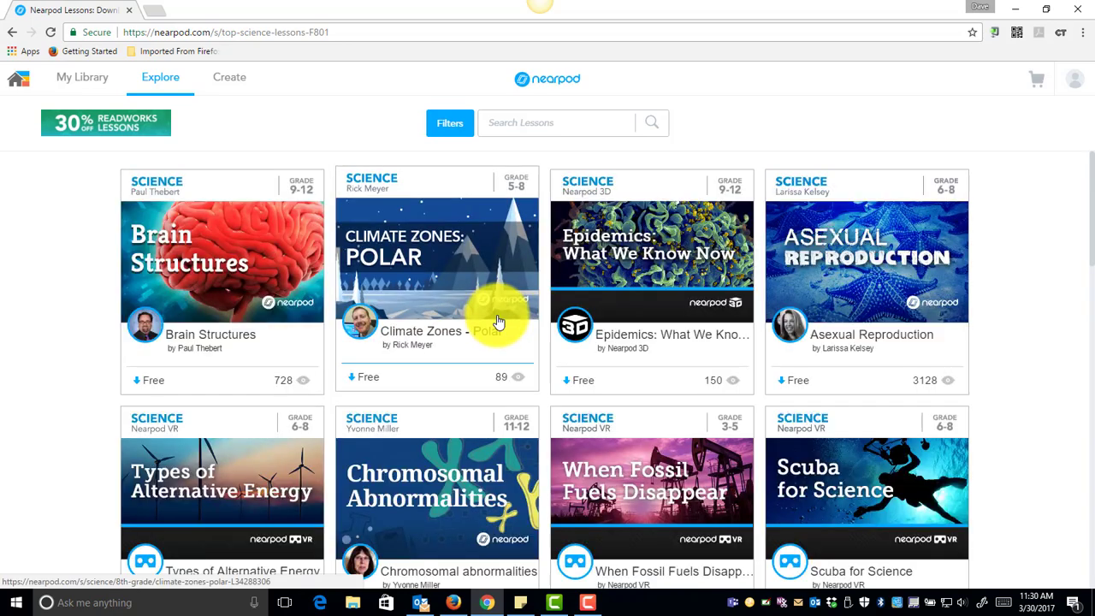
scroll(547, 252, down, 3)
scroll(559, 263, down, 4)
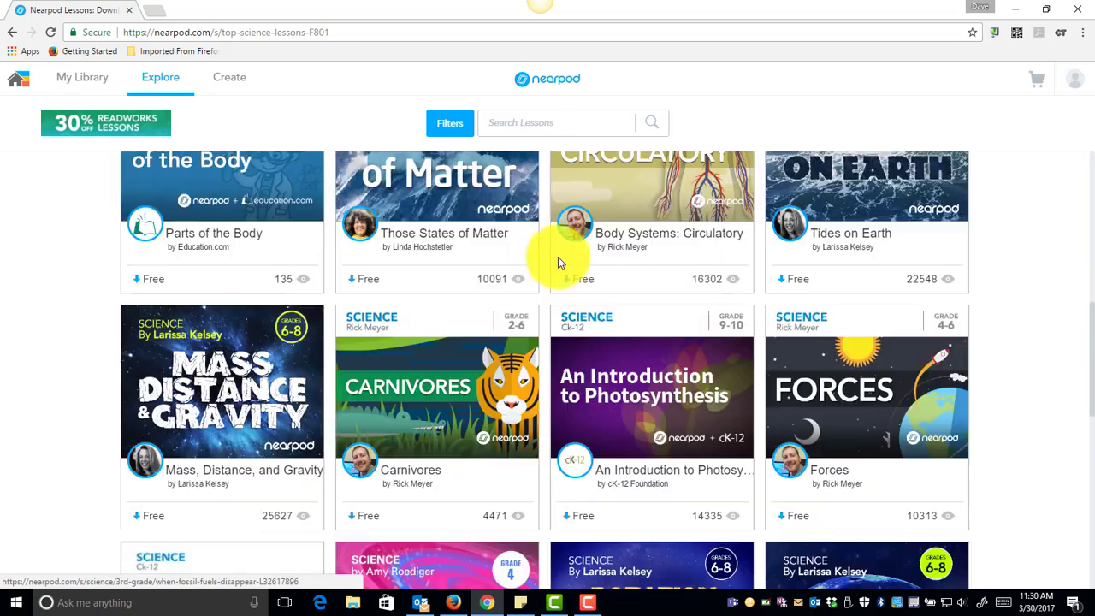
scroll(560, 257, down, 3)
scroll(573, 256, up, 4)
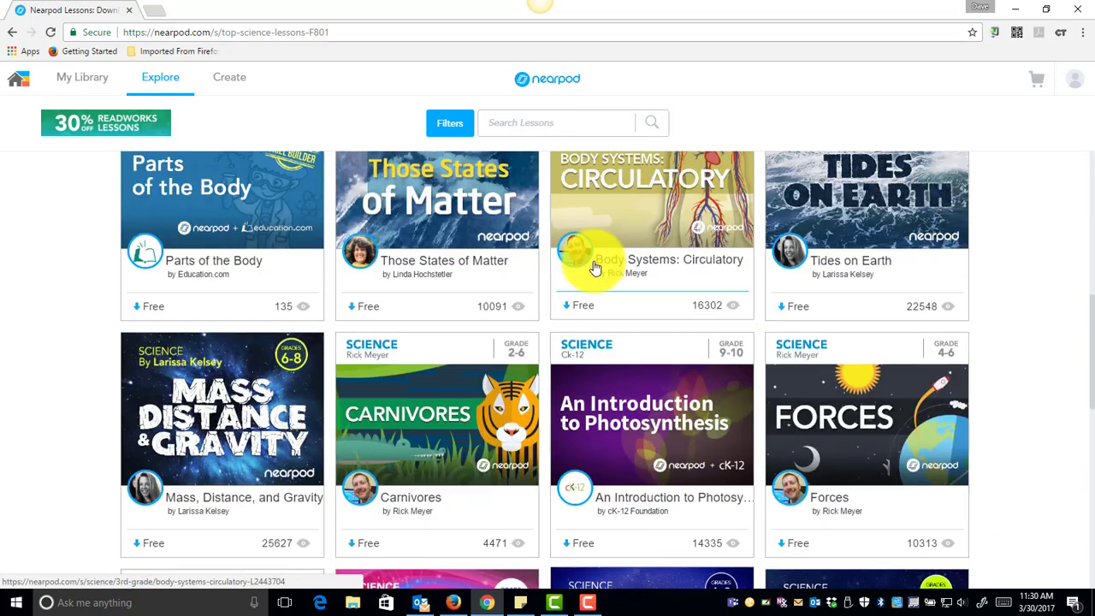
click(654, 218)
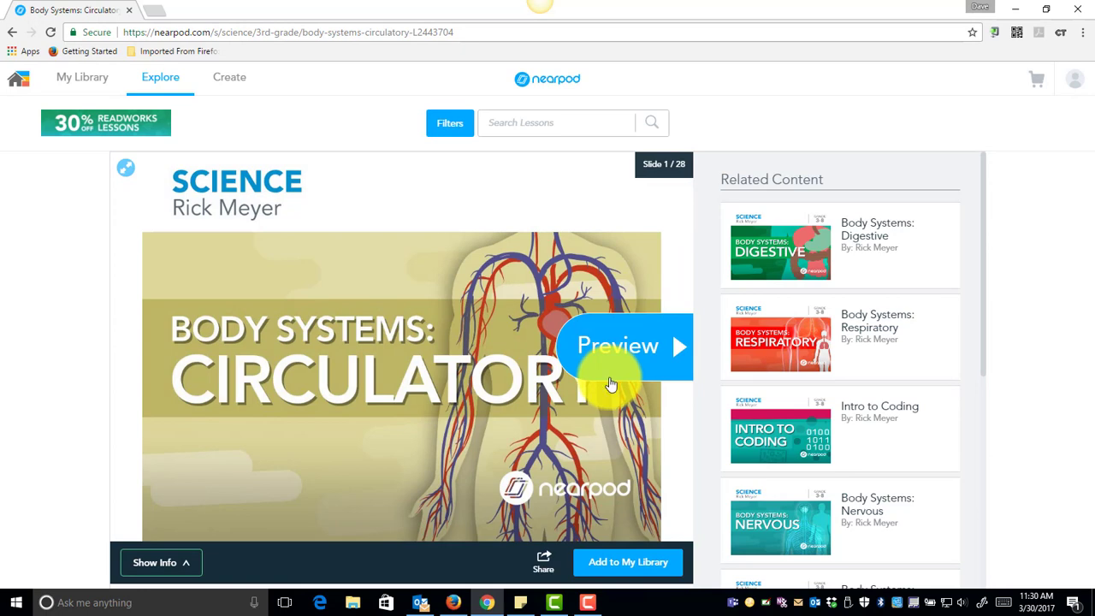
Preview the first slides of the Body Systems: Circulatory lesson, then return to the home page.
click(625, 332)
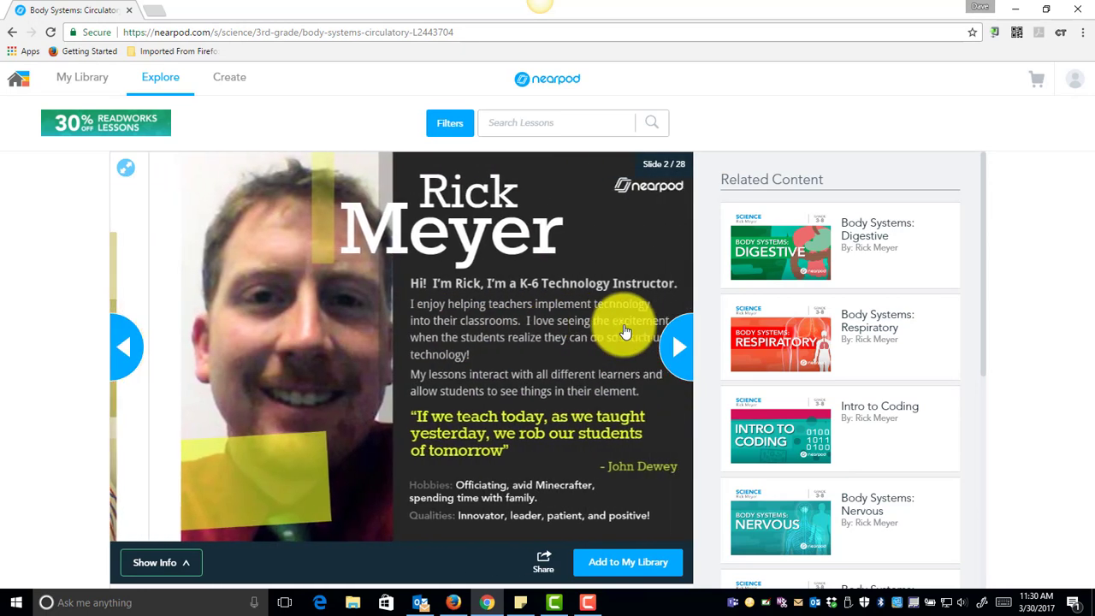
click(682, 347)
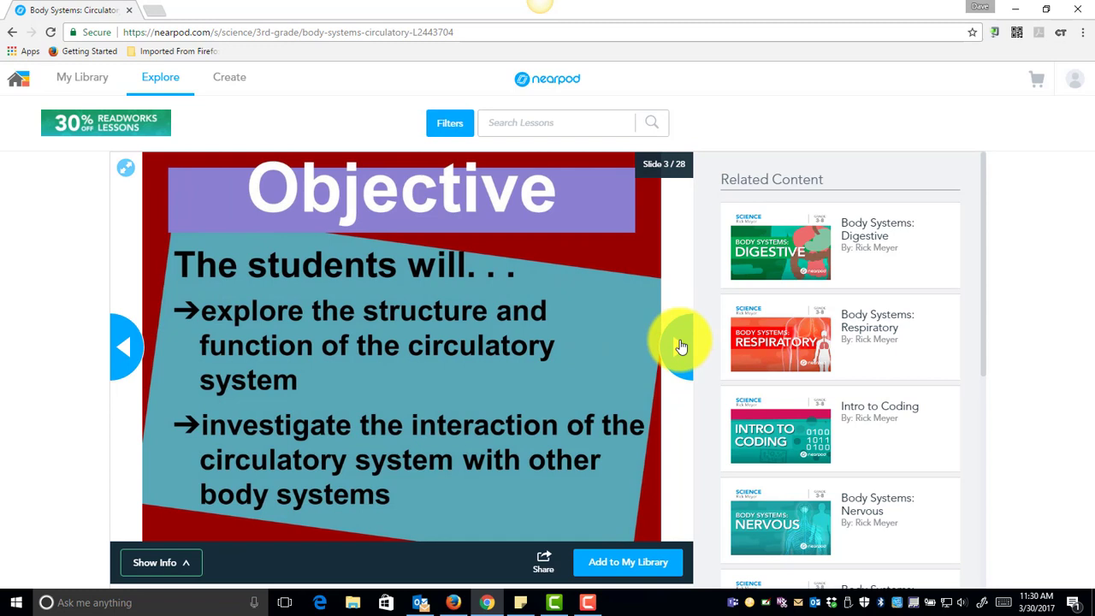
click(681, 346)
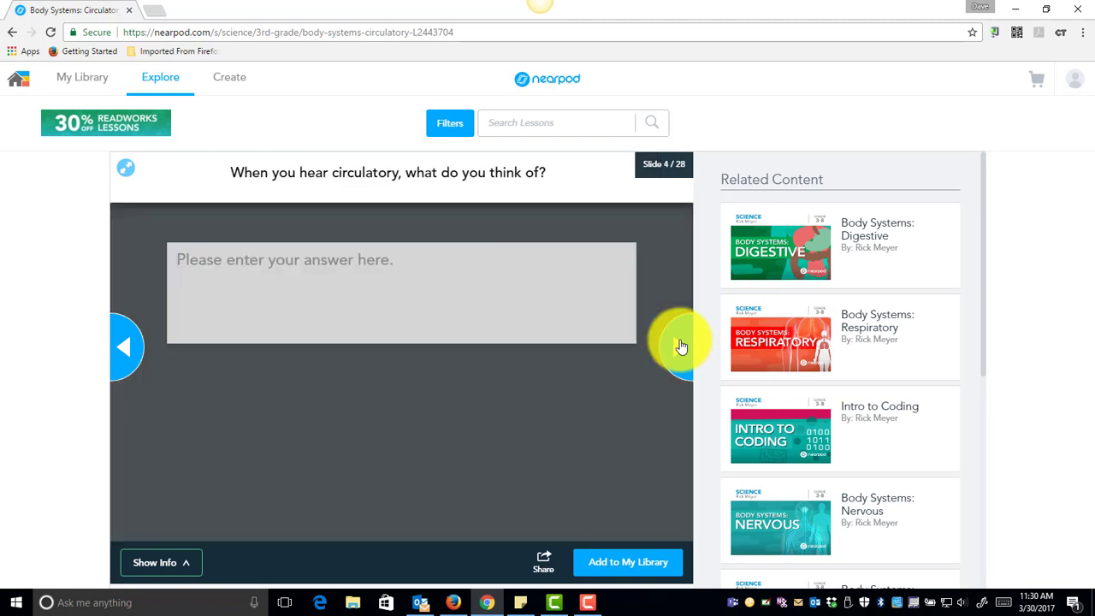
click(20, 81)
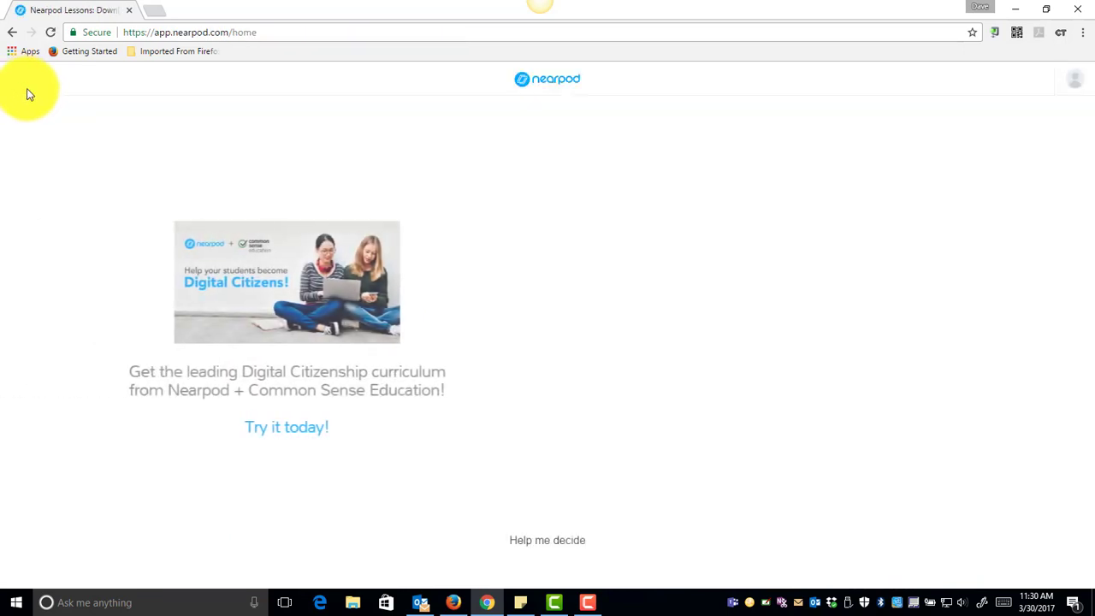